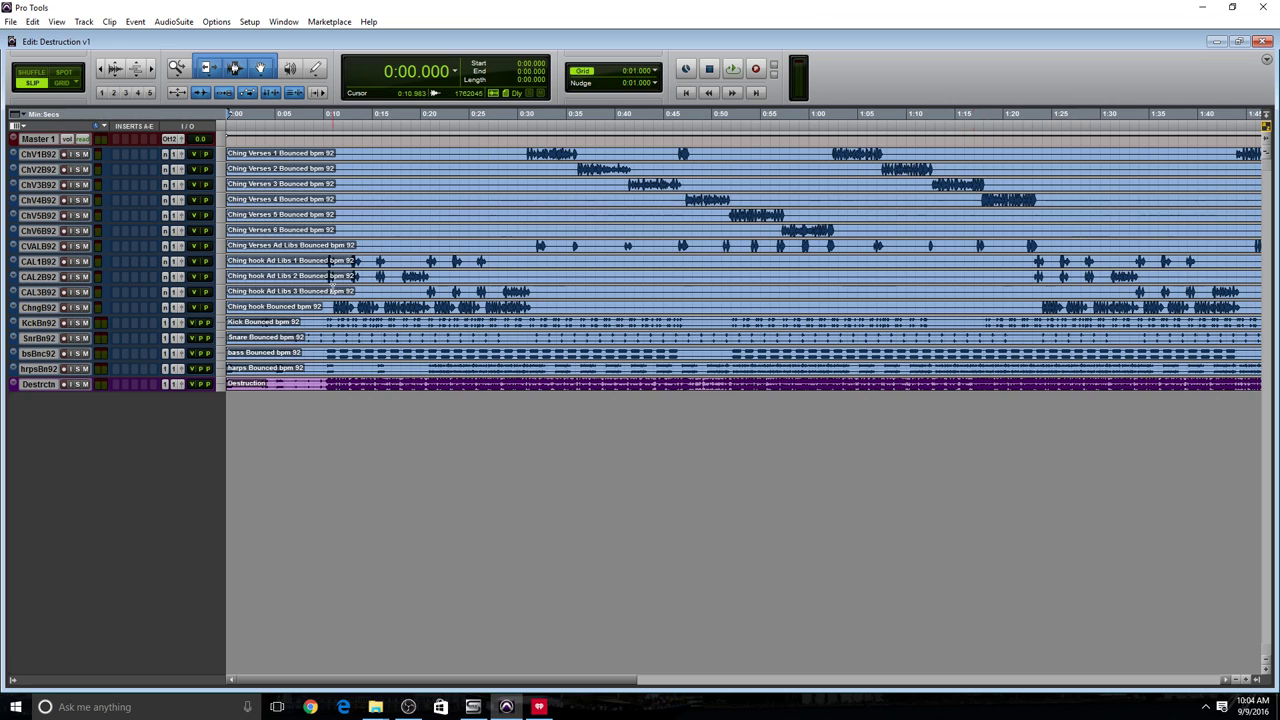
Start Save Copy In for the Destruction session with the sample rate set to 48 kHz
left_click(11, 21)
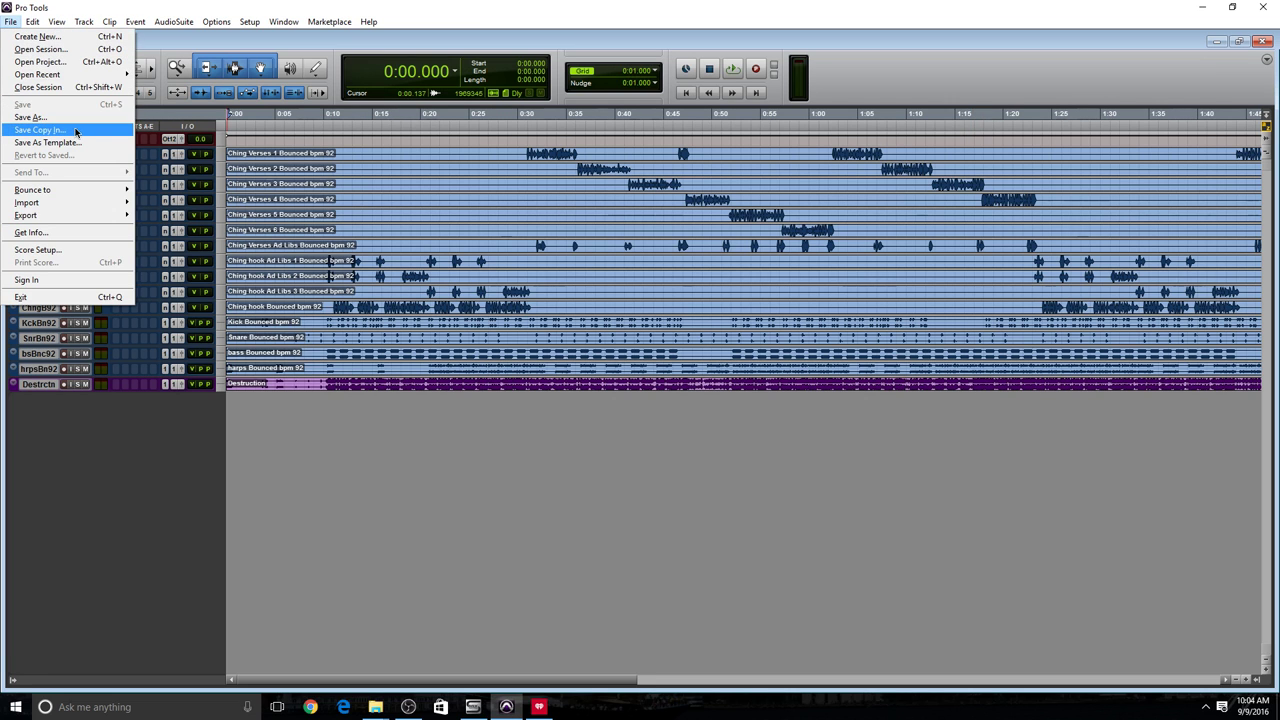
left_click(40, 130)
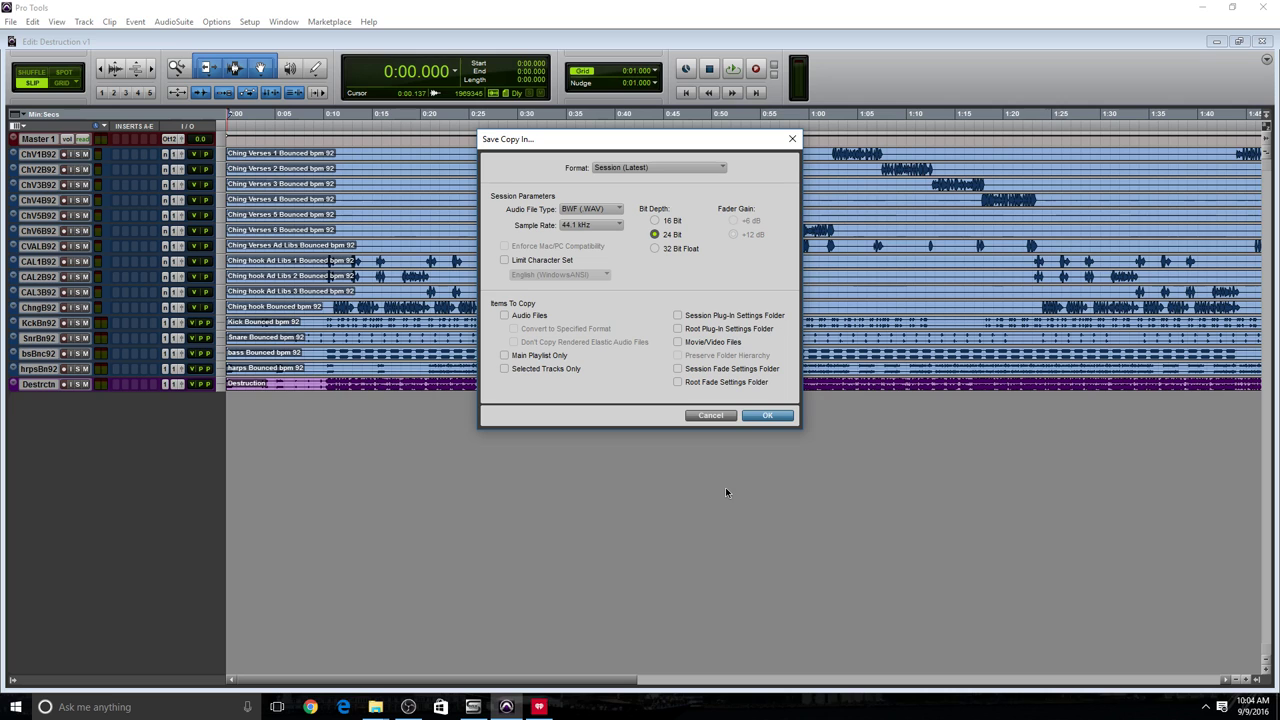
left_click(603, 227)
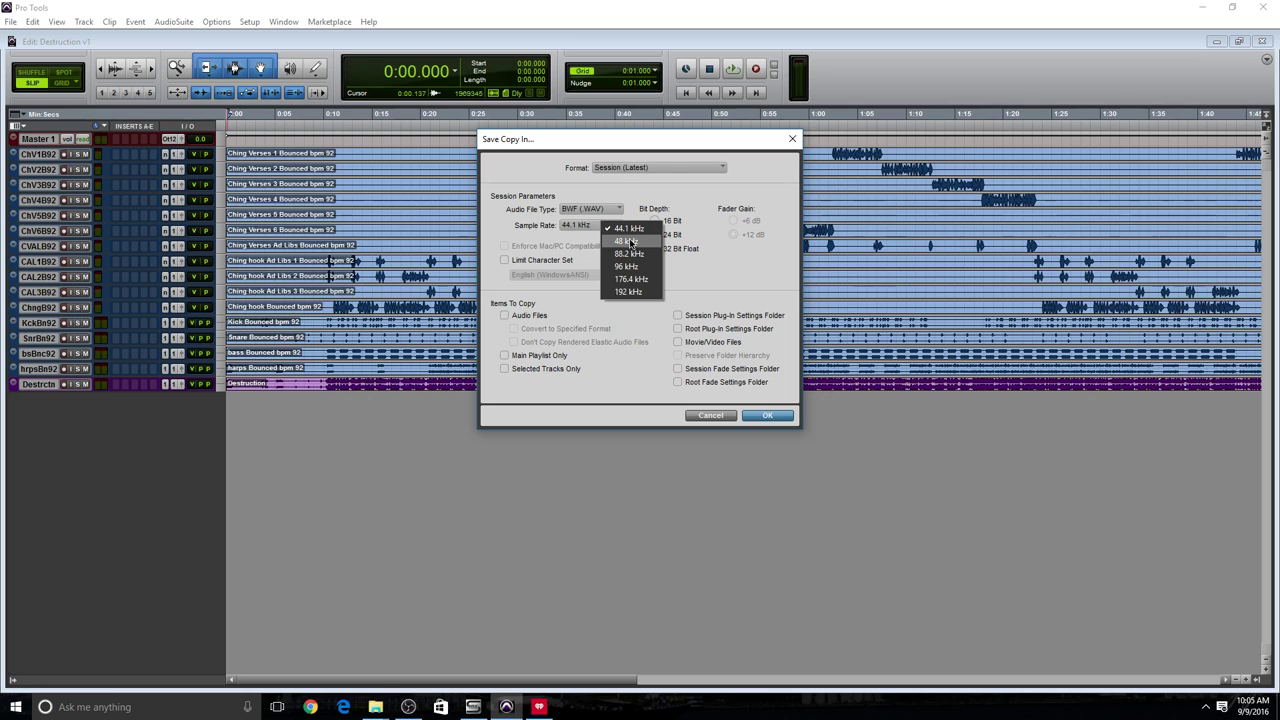
left_click(629, 241)
left_click(615, 229)
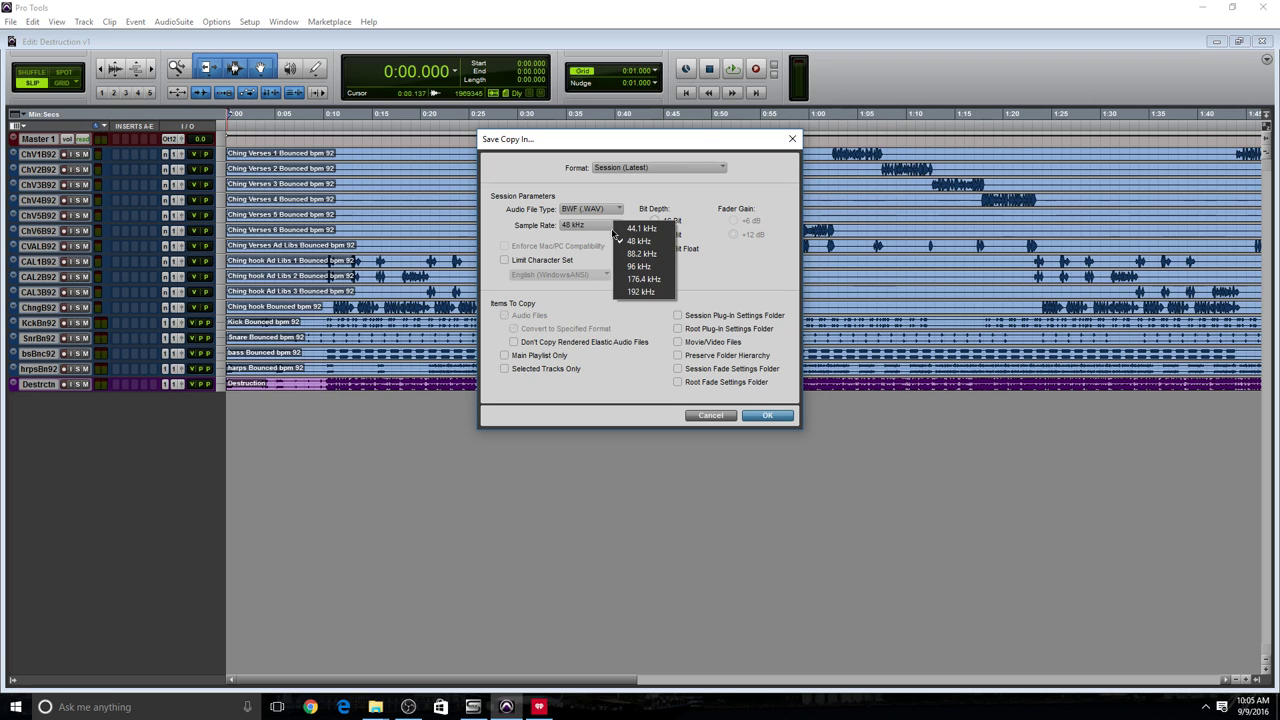
left_click(525, 209)
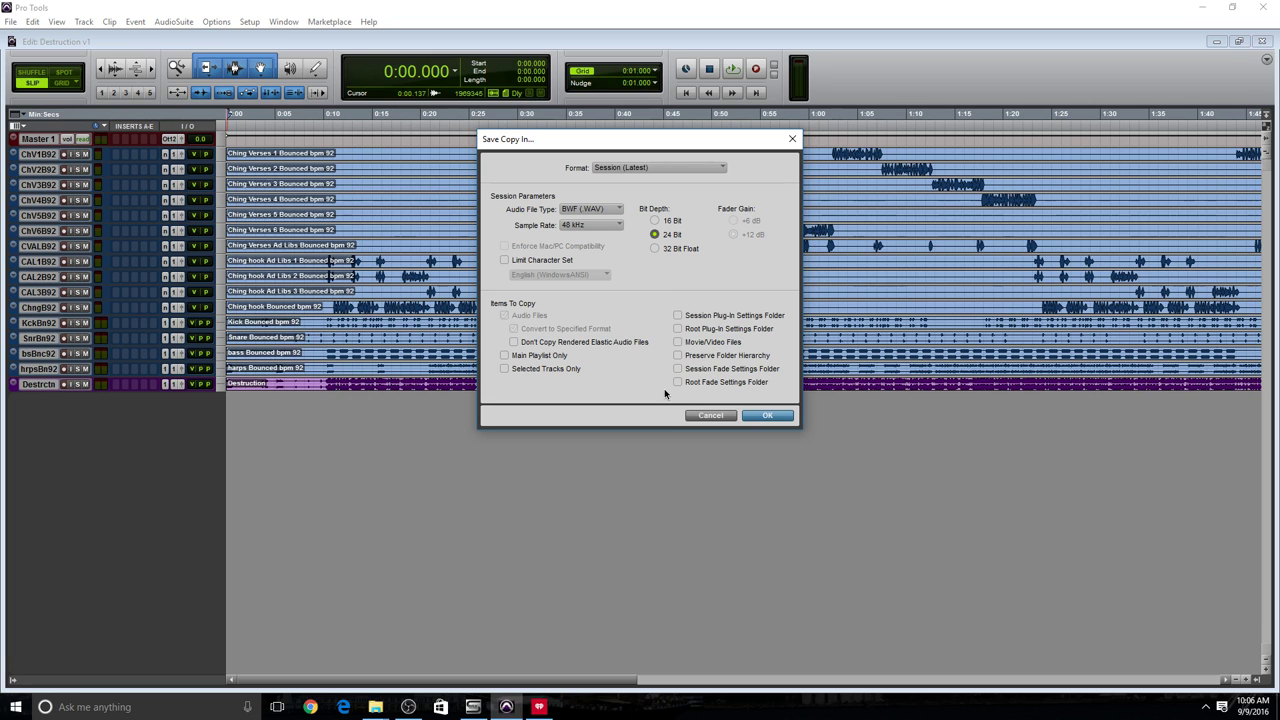
Confirm the copy settings and rename the file to 'Copy of Destruction 48k'
left_click(770, 415)
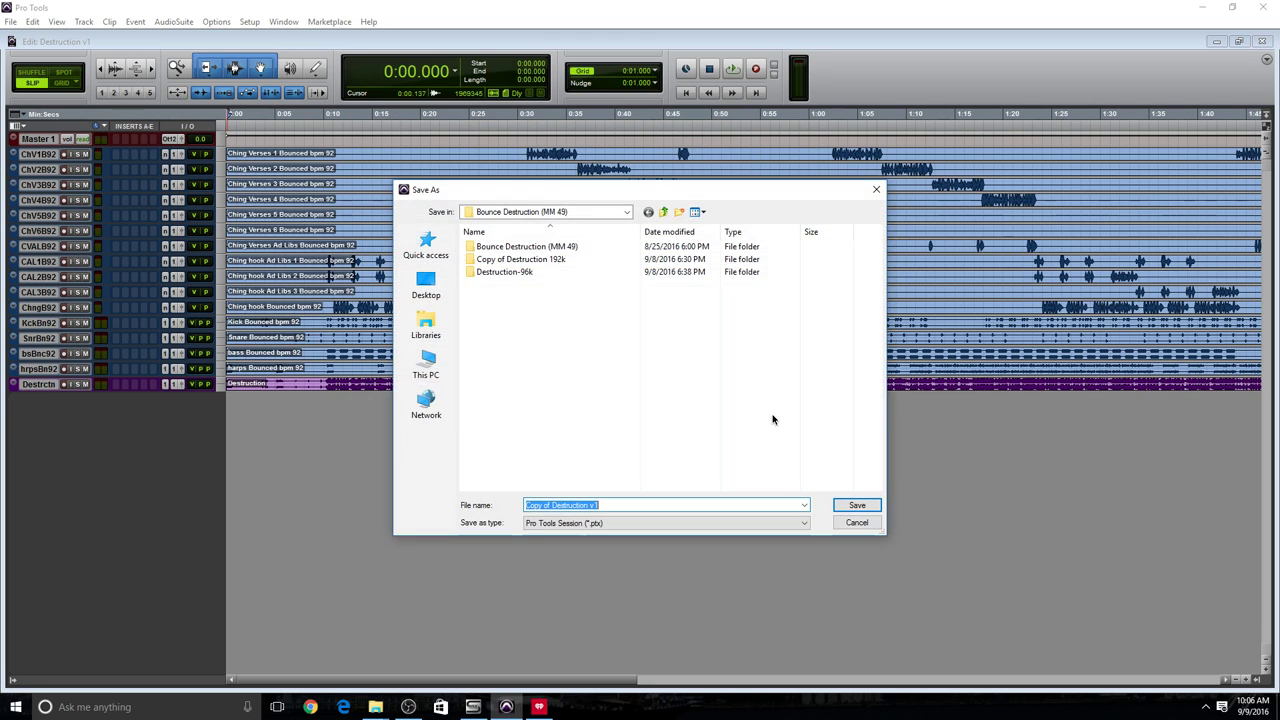
left_click(647, 504)
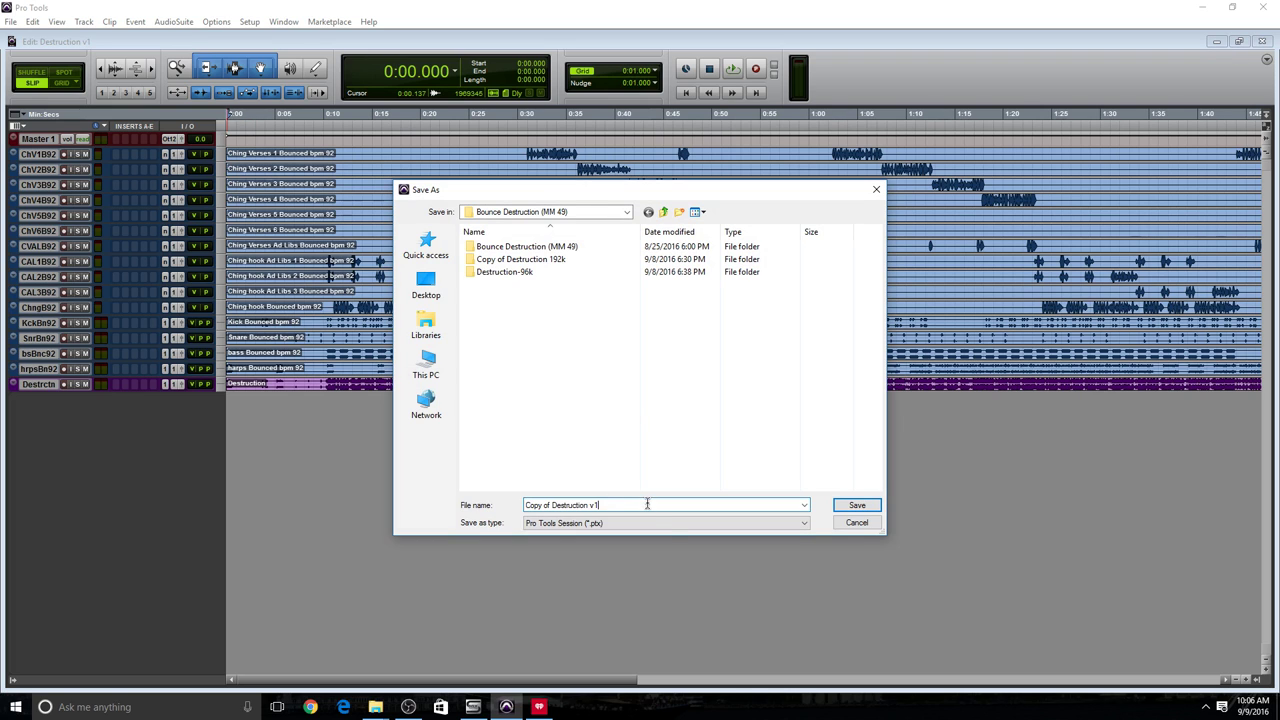
key("BackSpace")
key("BackSpace")
type("48")
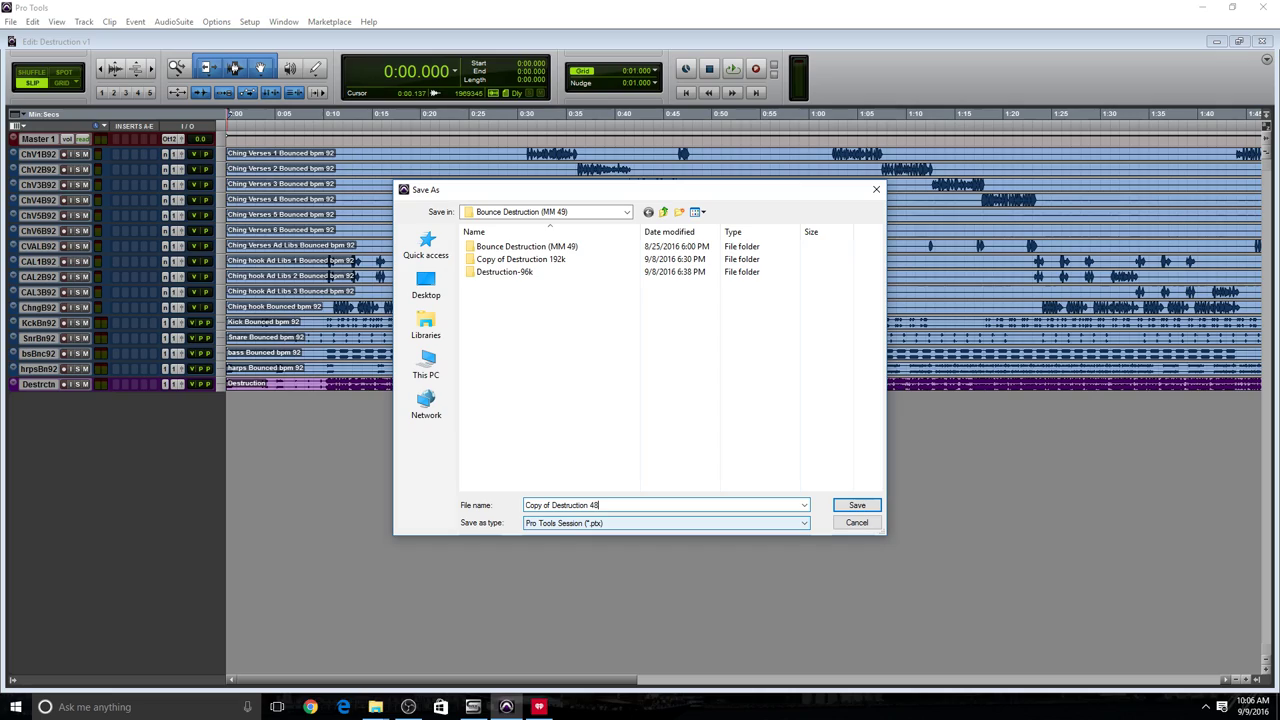
type("k")
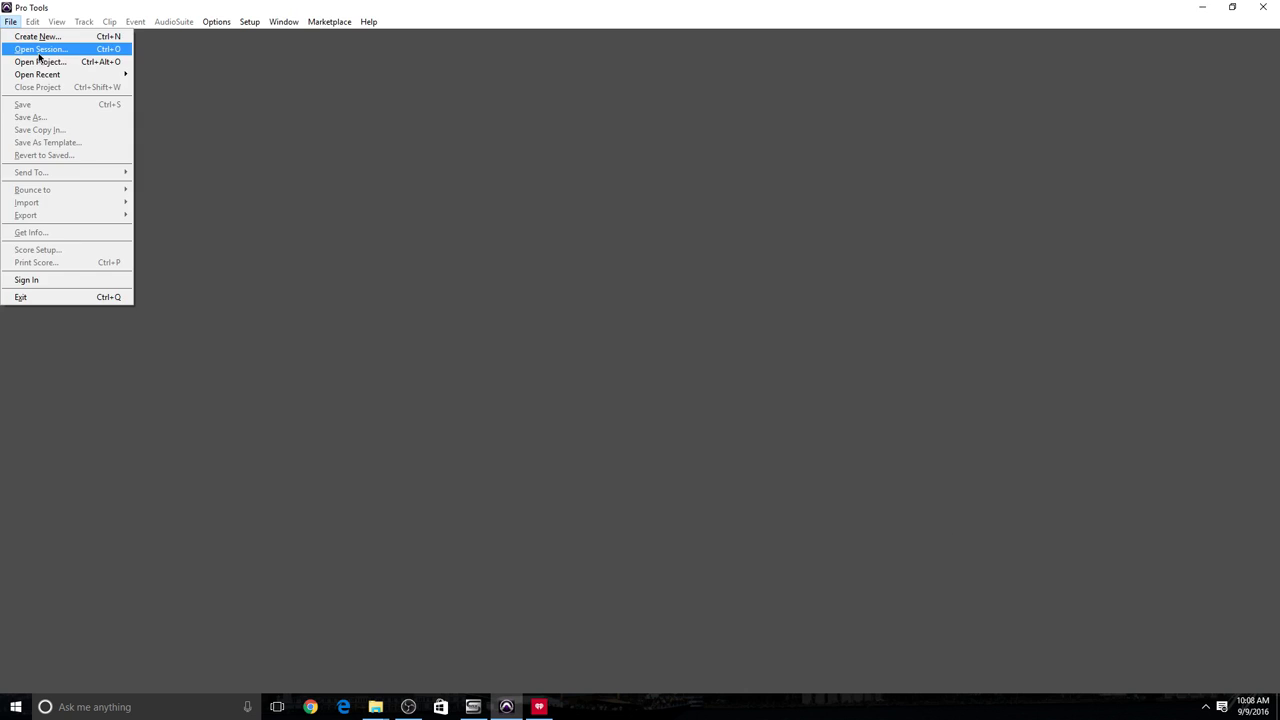
Open the Copy of Destruction 48k session from APPS (D:) > Bounce Destruction (MM 49)
left_click(40, 48)
left_click(608, 211)
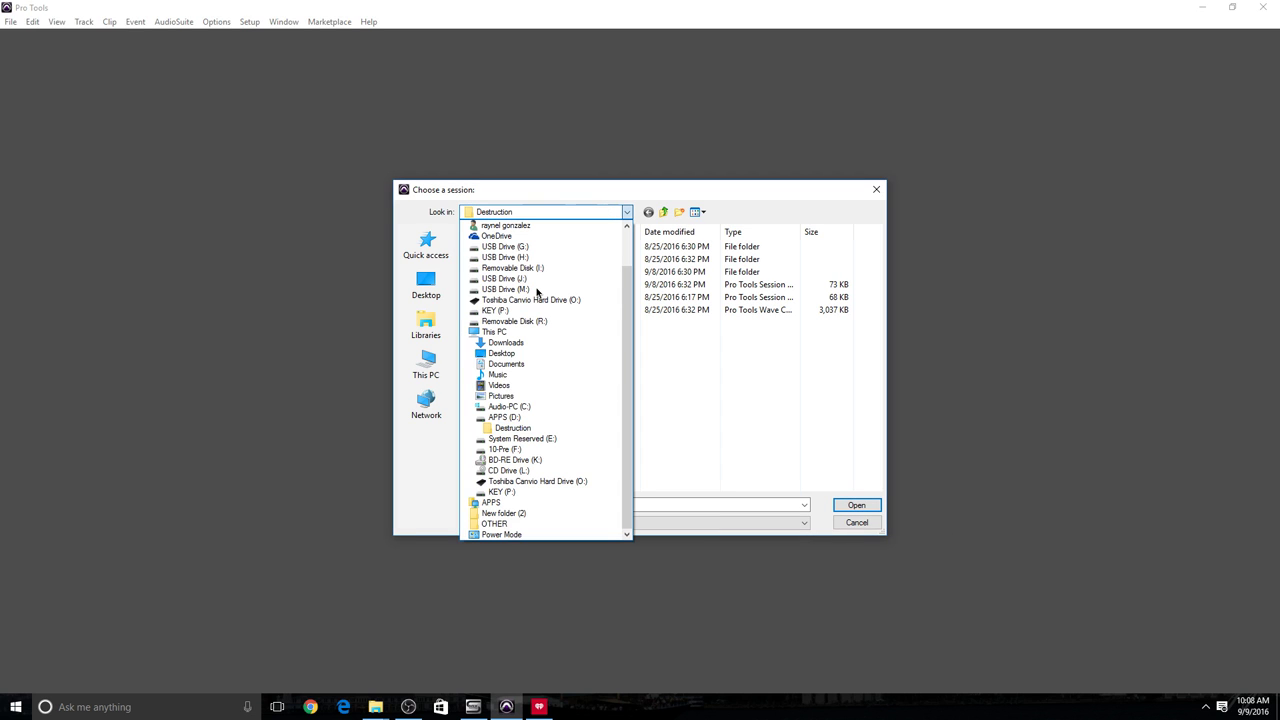
left_click(490, 418)
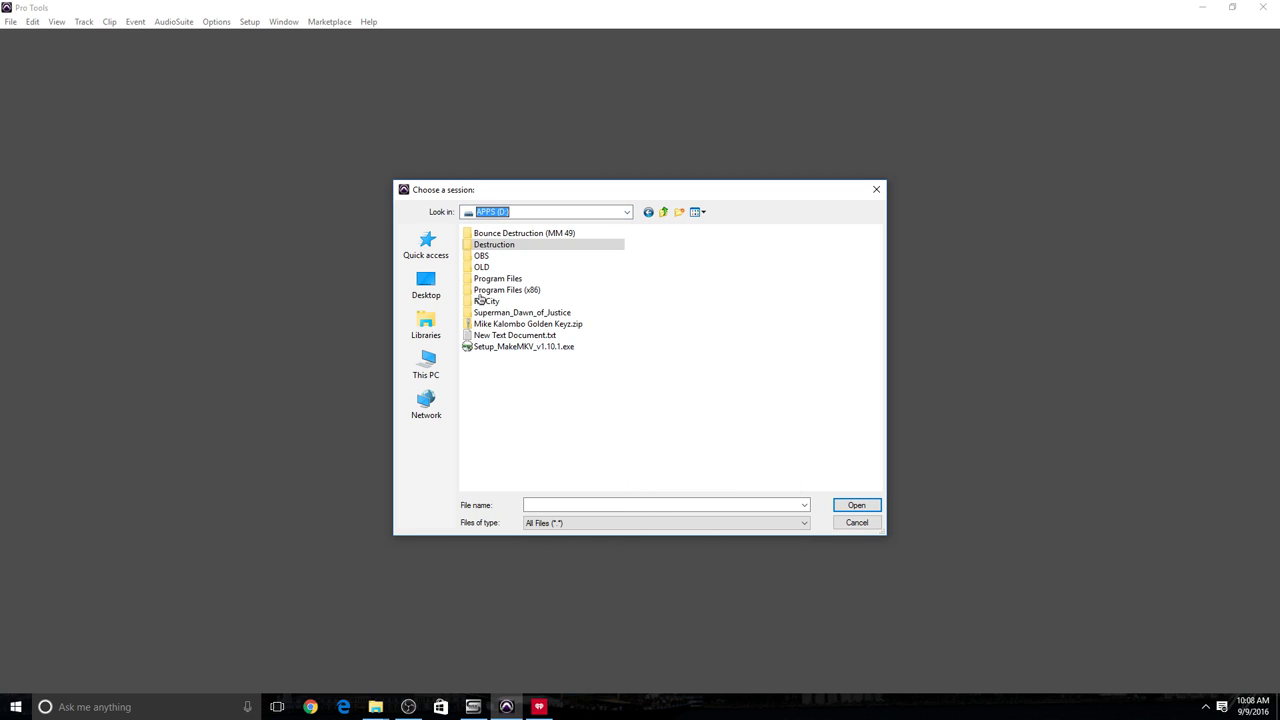
double_click(512, 234)
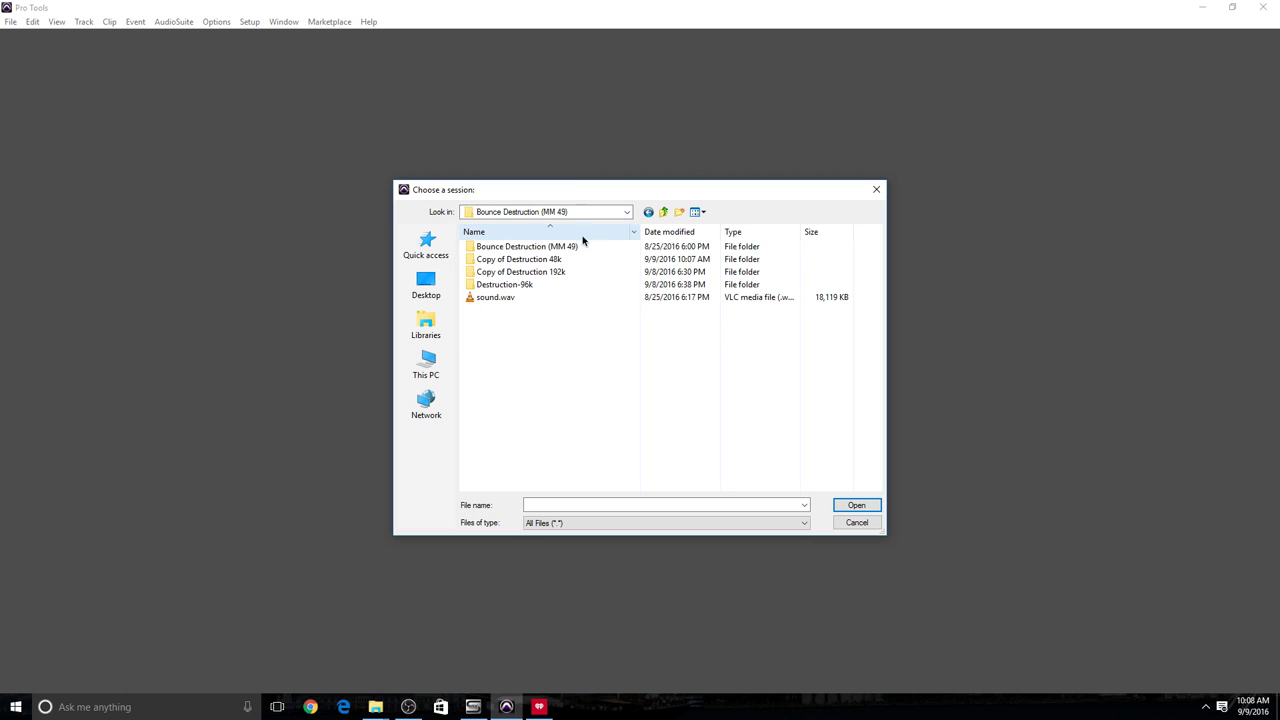
left_click(516, 261)
double_click(516, 261)
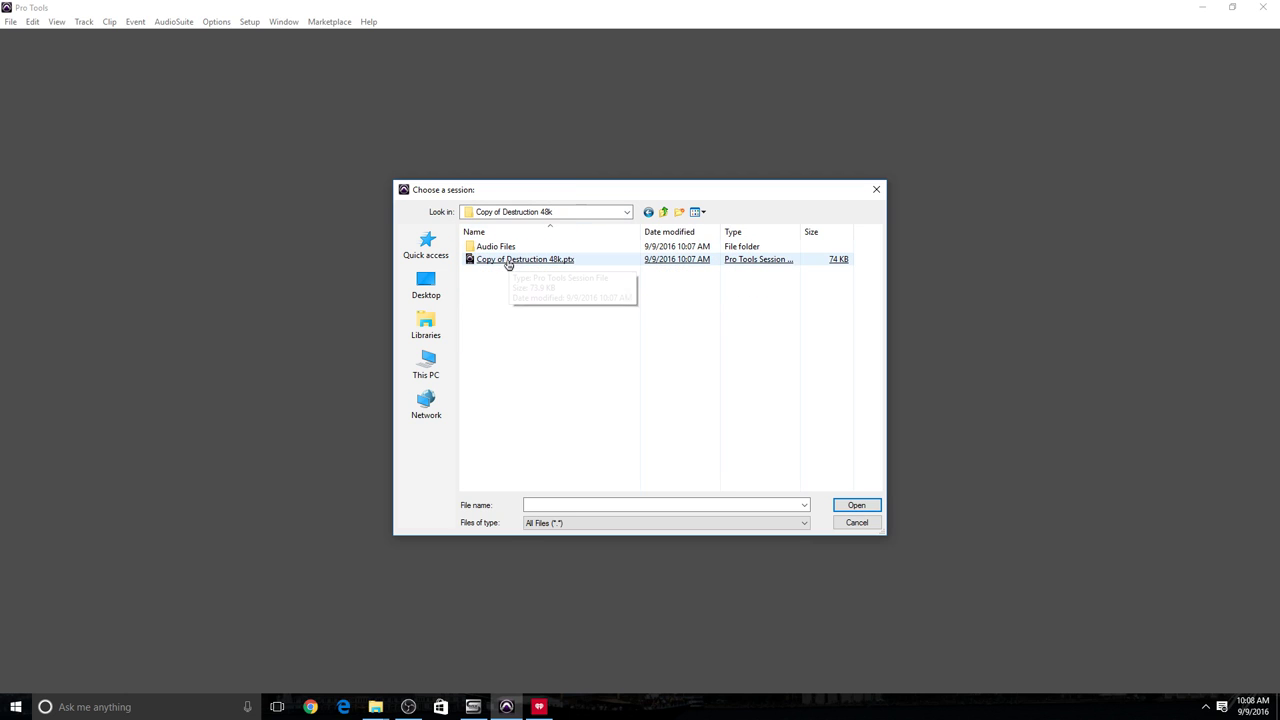
double_click(552, 261)
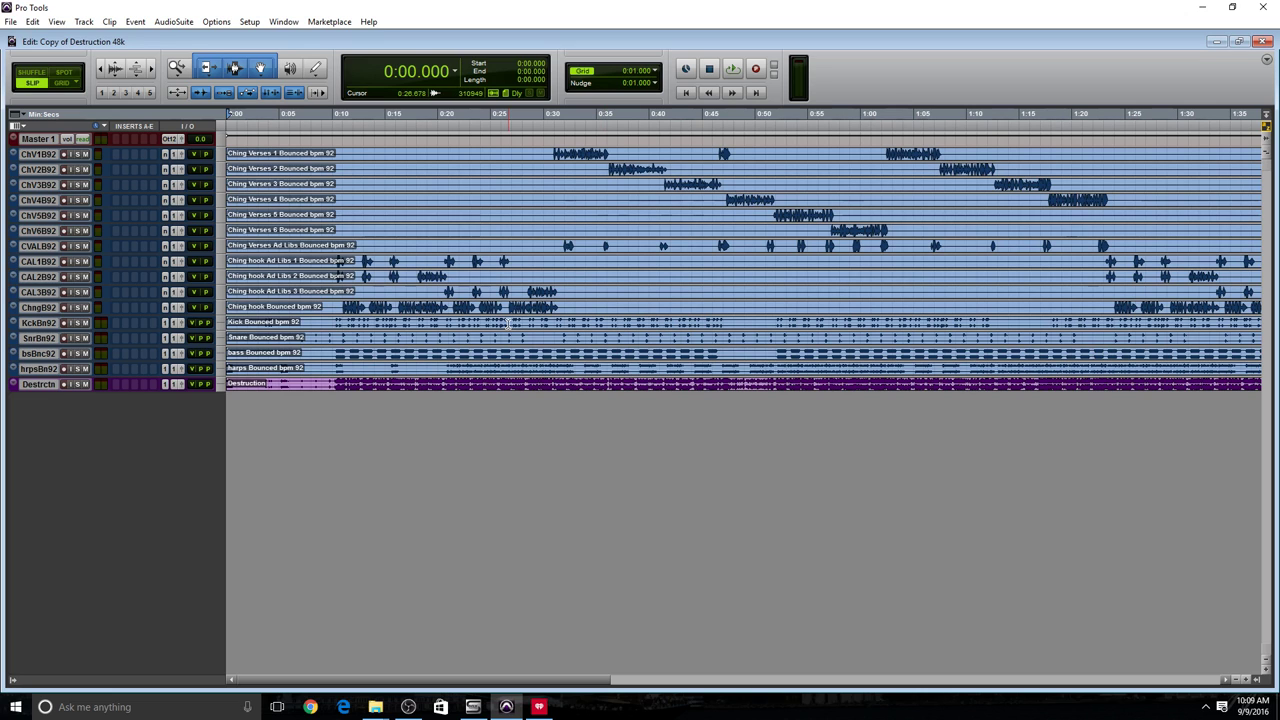
Check the 48 kHz sample rate in the Session Setup window, then close that window
key("ctrl+2")
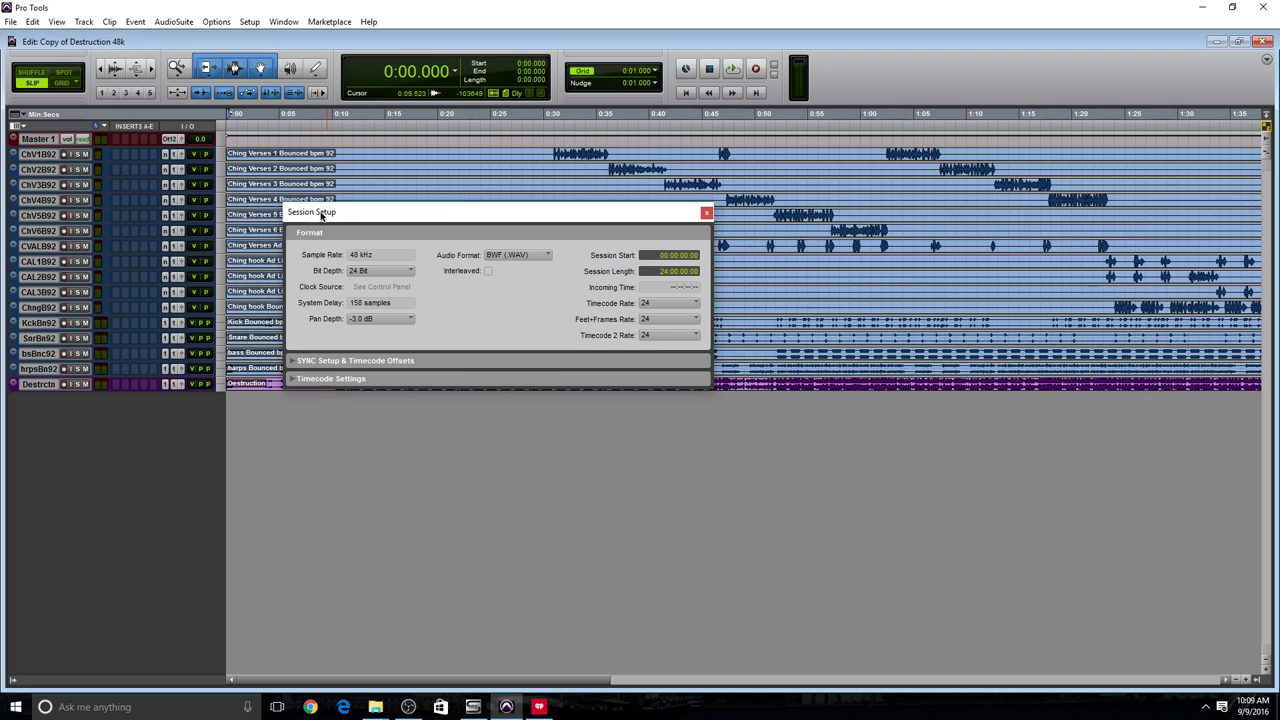
left_click_drag(330, 211, 401, 179)
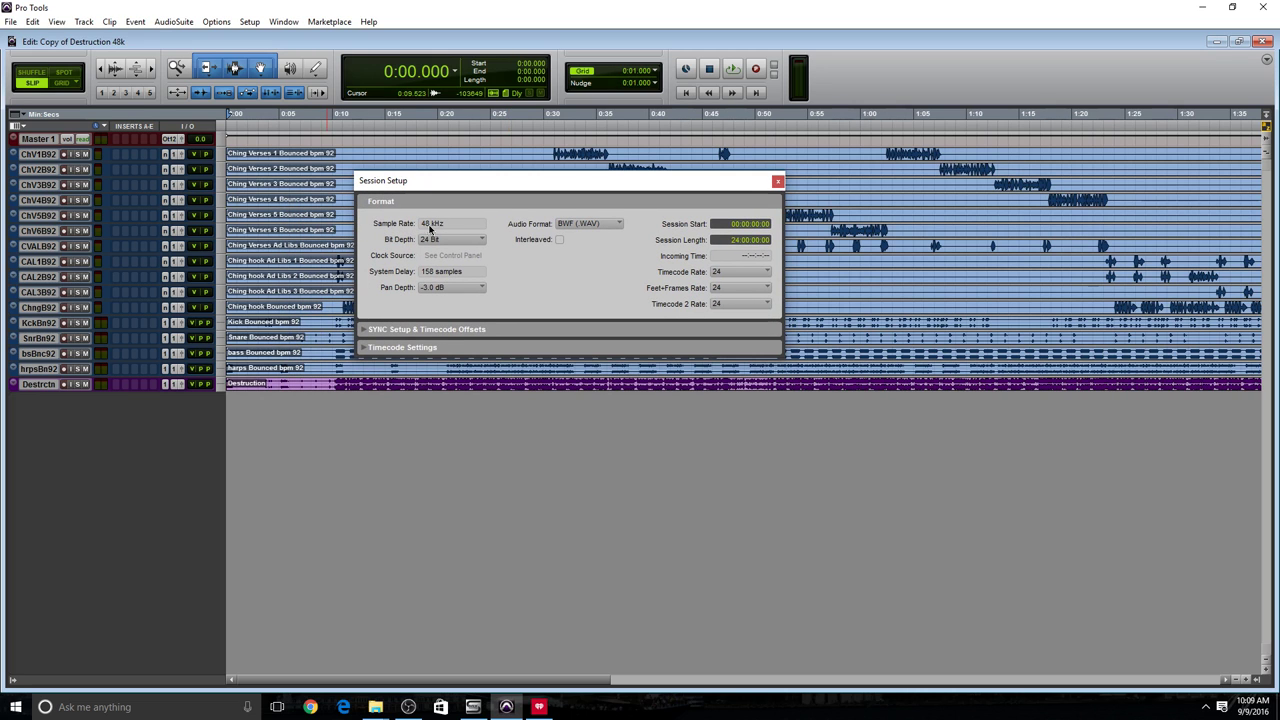
left_click(778, 181)
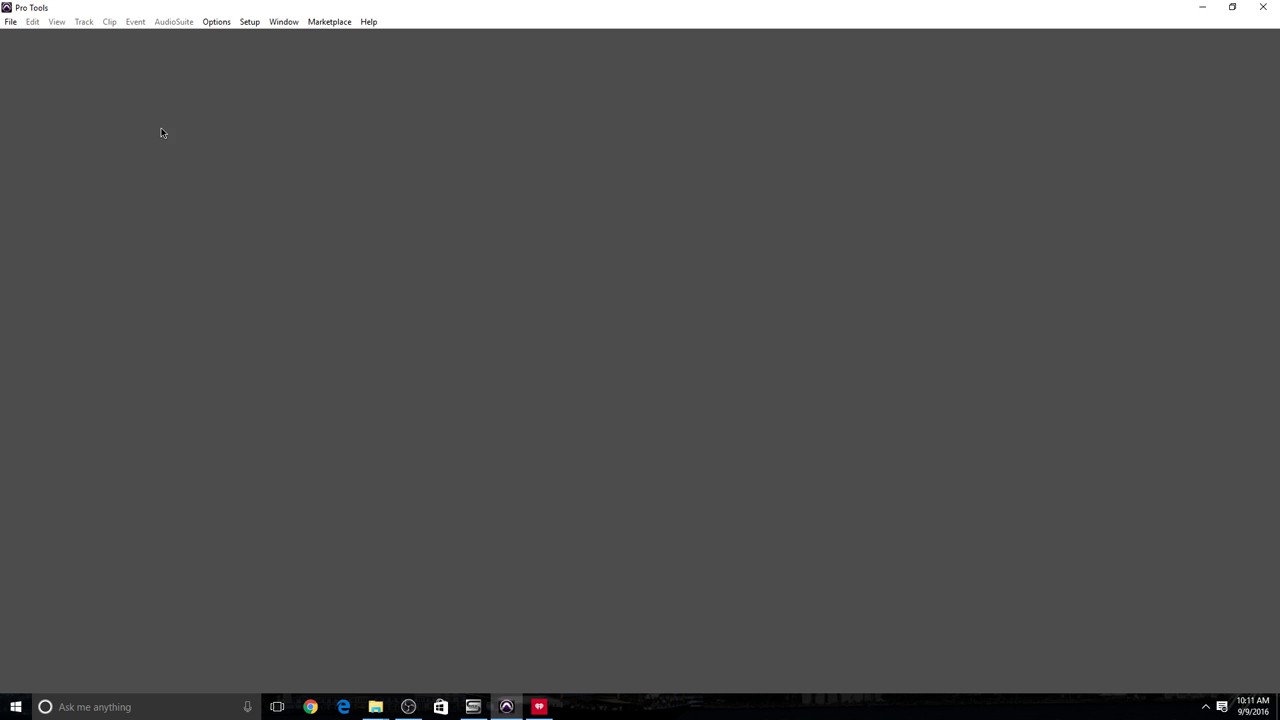
Try opening the 192 kHz session copy, triggering the unsupported sample rate alert
left_click(11, 22)
left_click(35, 50)
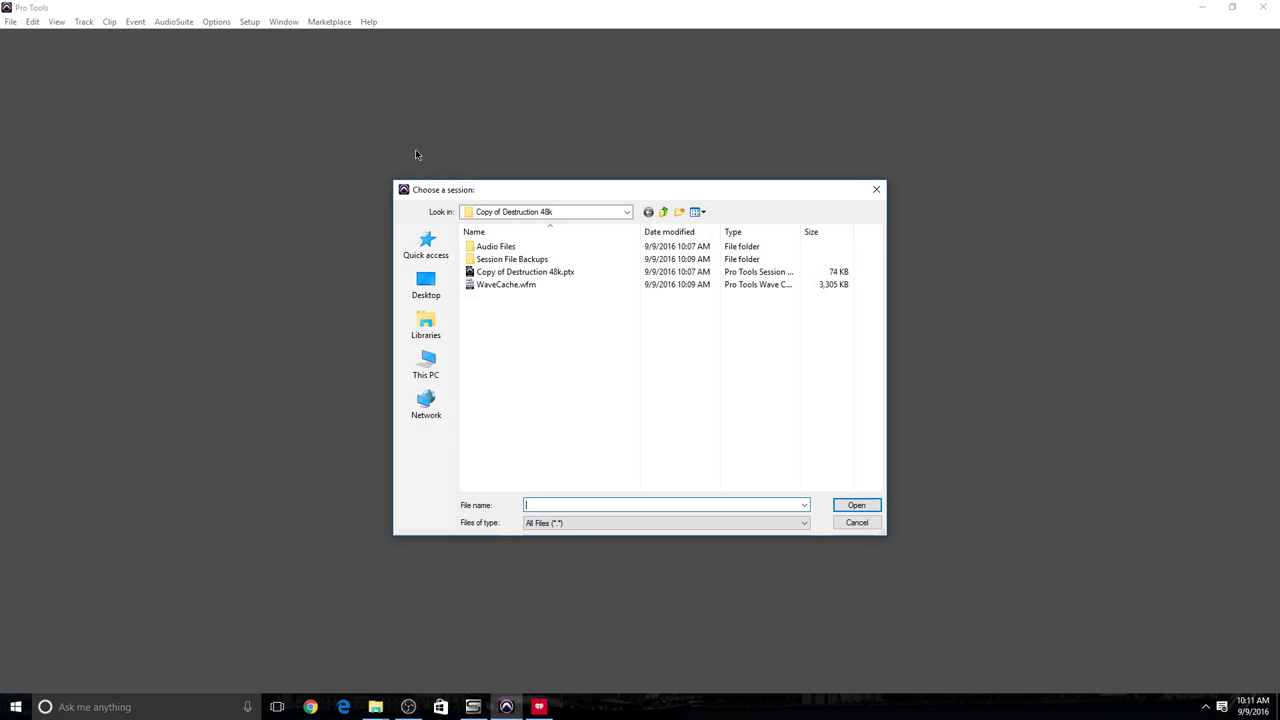
left_click(664, 213)
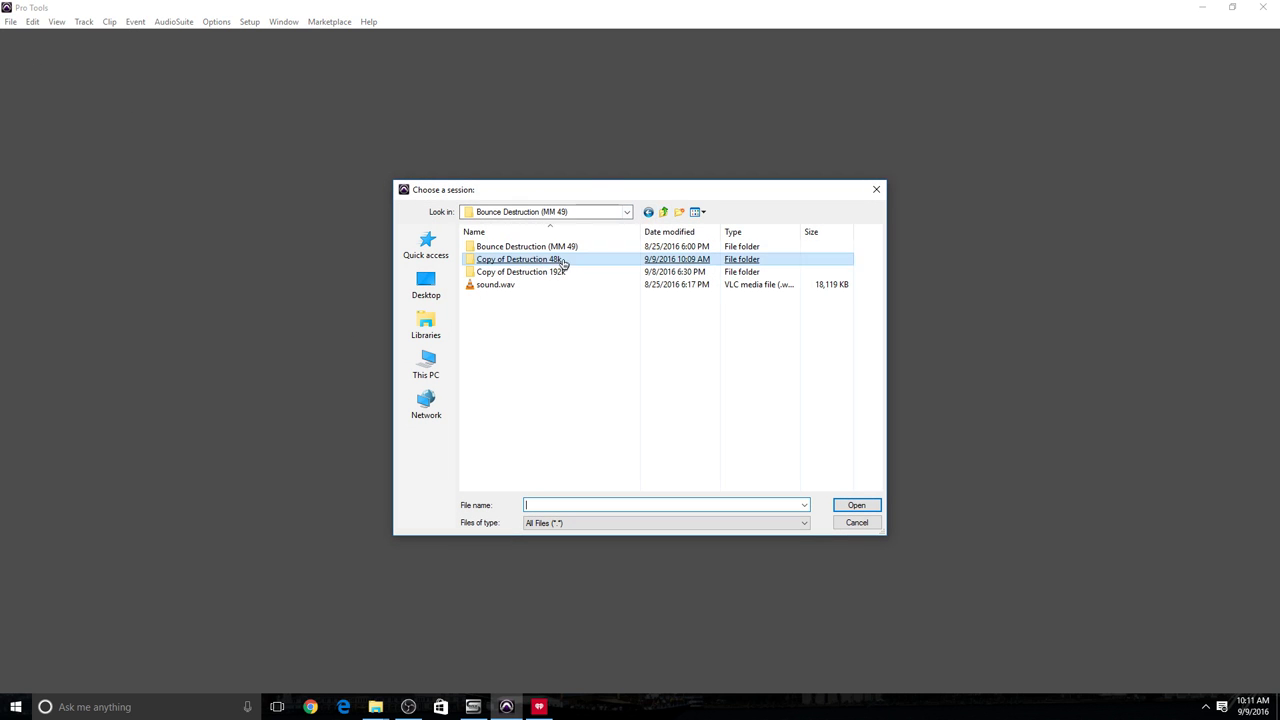
double_click(727, 285)
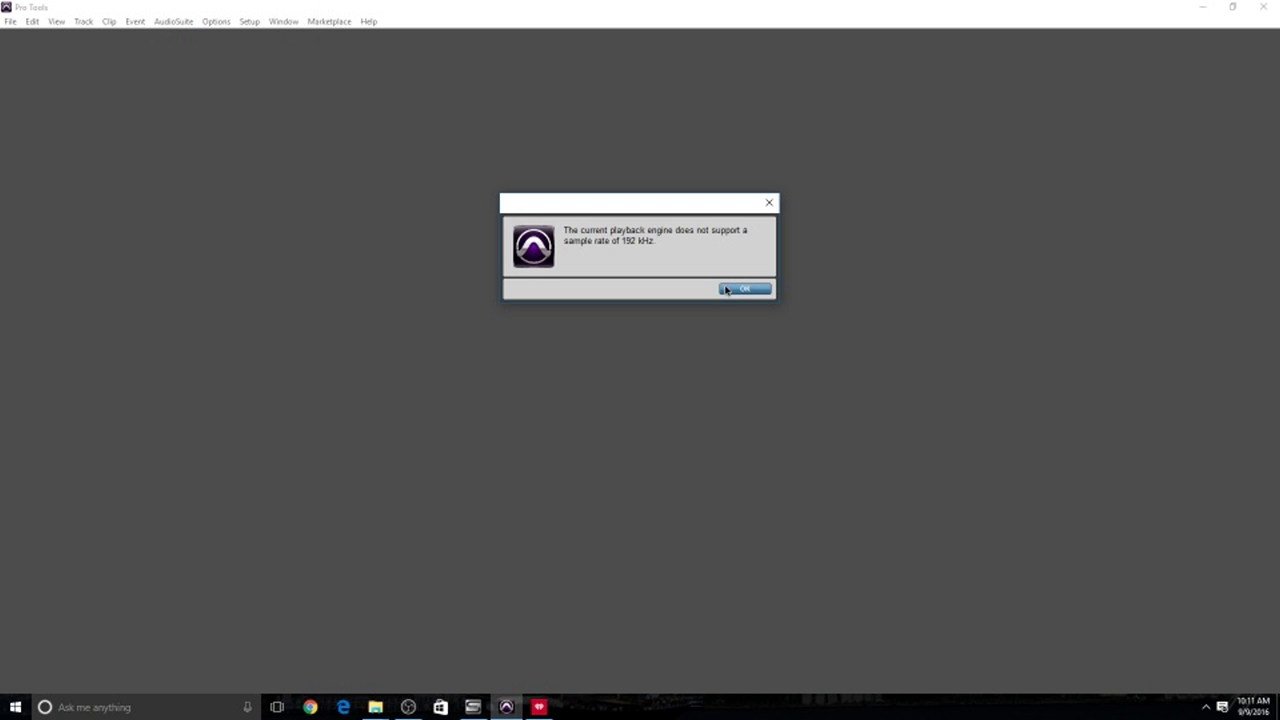
Dismiss the alert and set up a new session named 'Destruction-96k' at 96 kHz
left_click(744, 289)
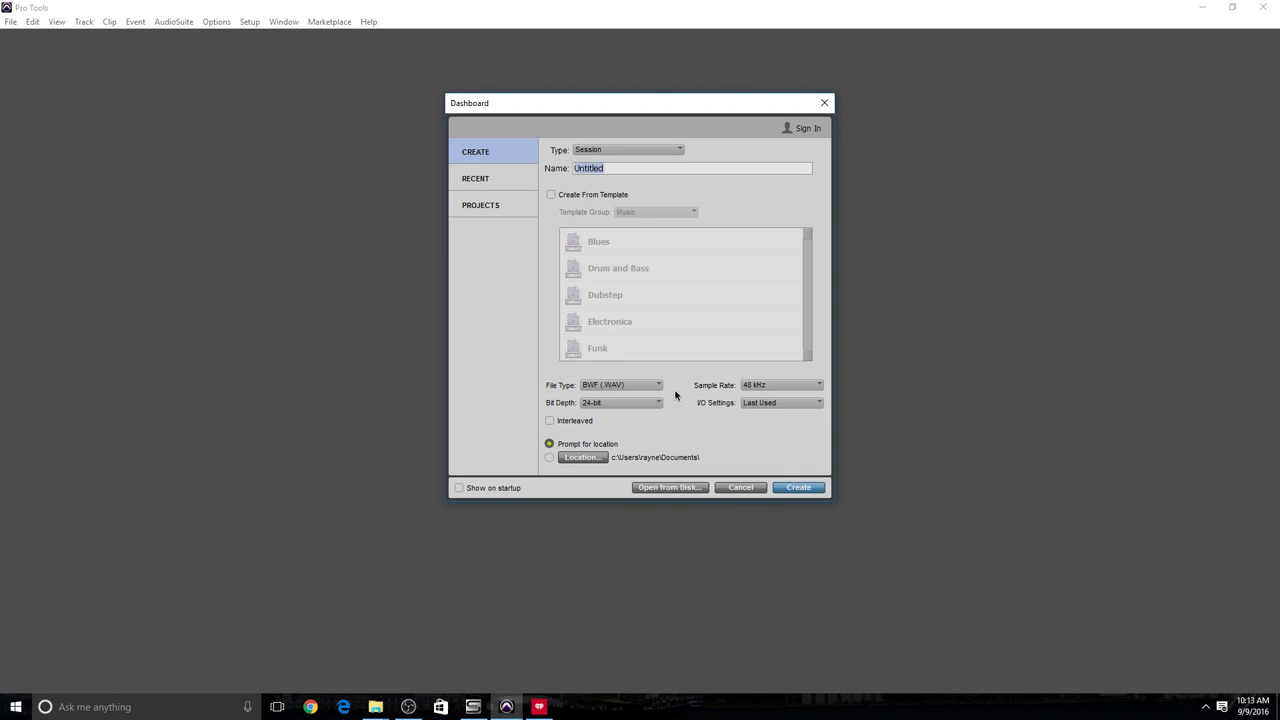
type("Destruction-96k")
left_click(783, 385)
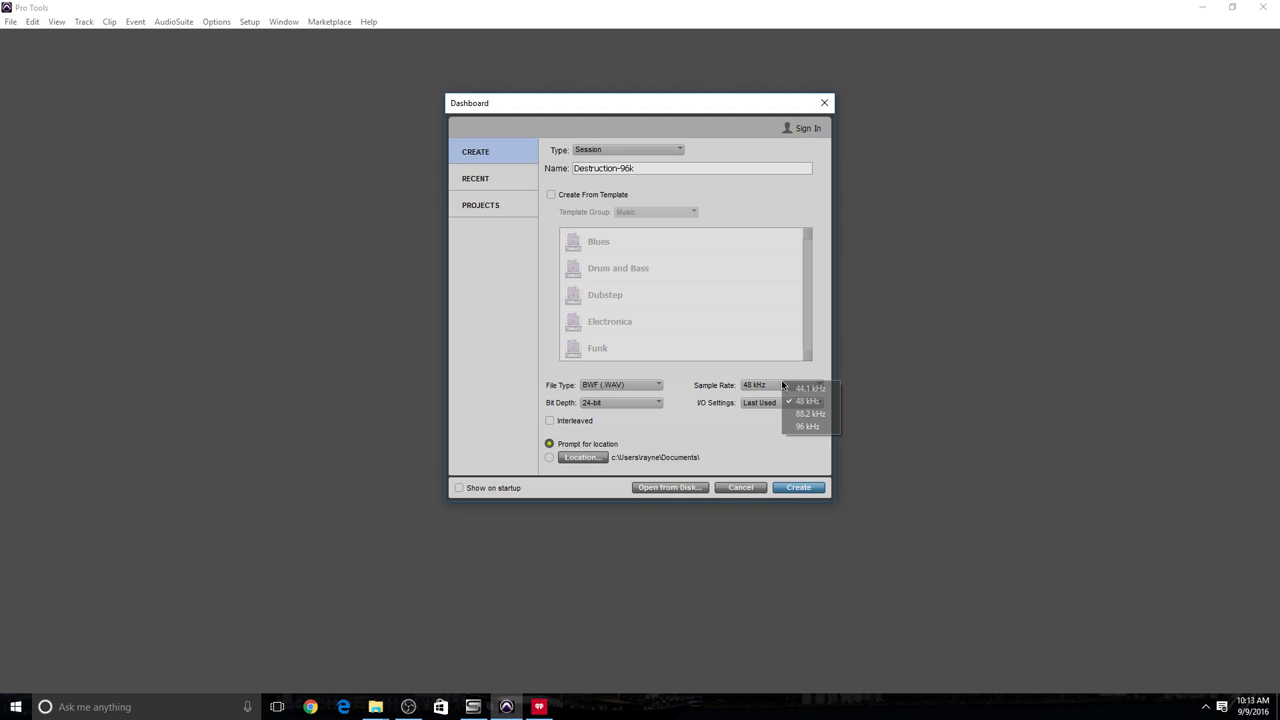
left_click(799, 427)
Create and save the Destruction-96k session, then maximize the Edit window
left_click(815, 487)
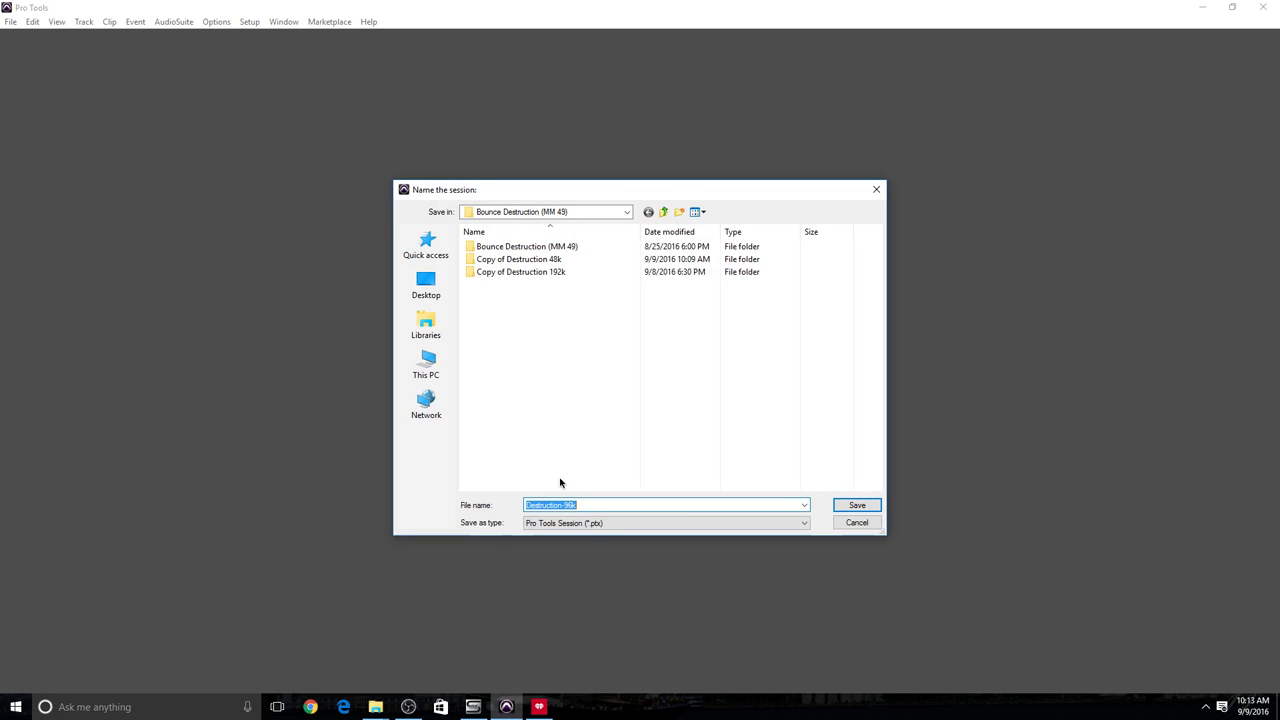
left_click(857, 506)
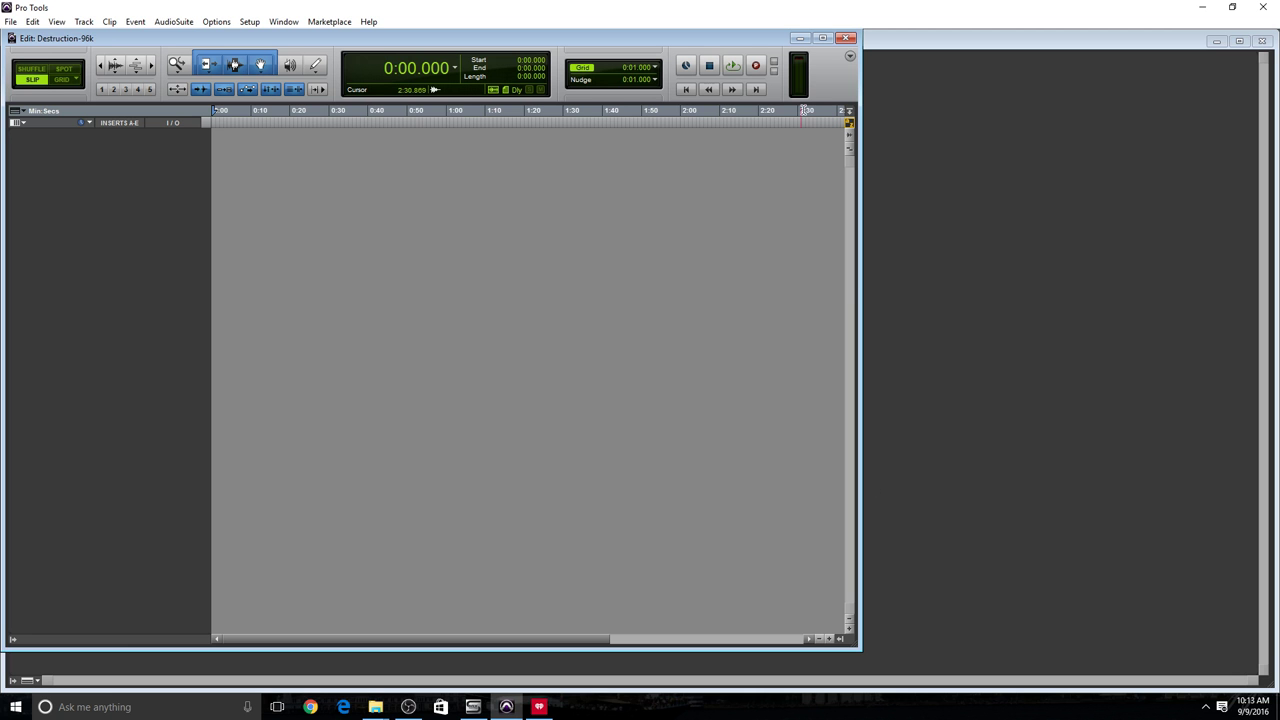
left_click(821, 38)
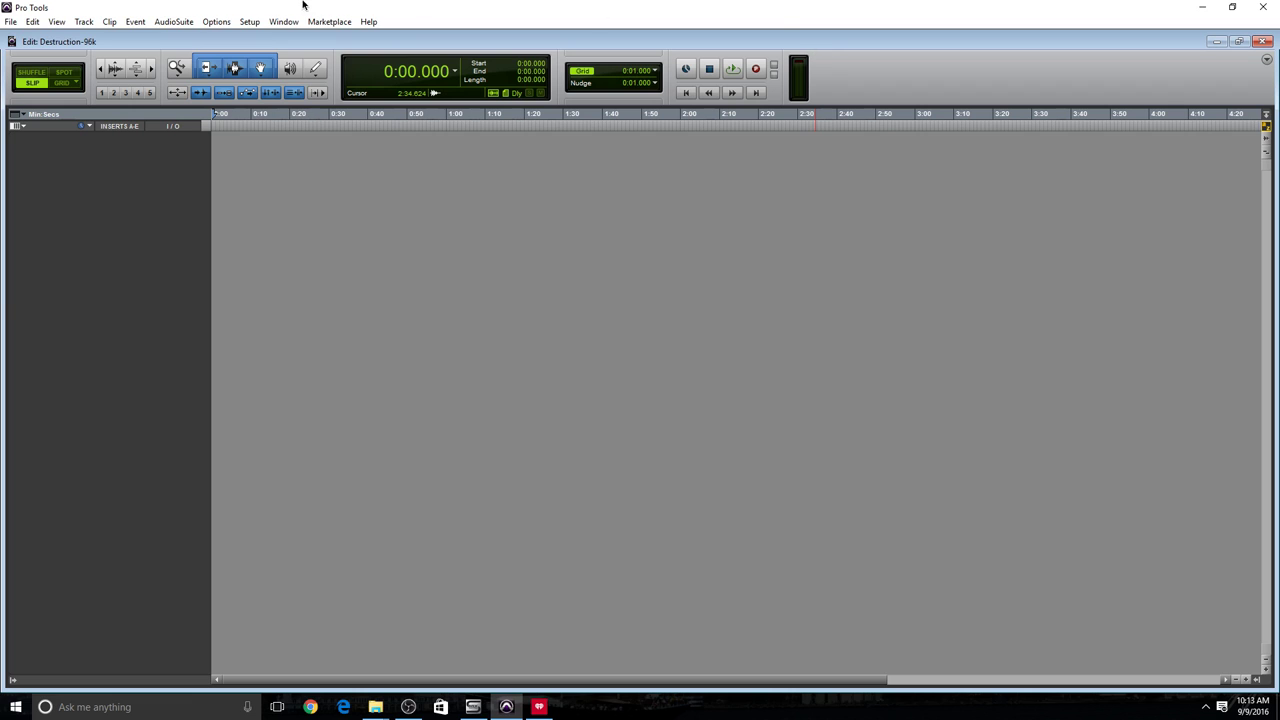
Import session data, choosing Copy of Destruction 192k as the source session
left_click(11, 22)
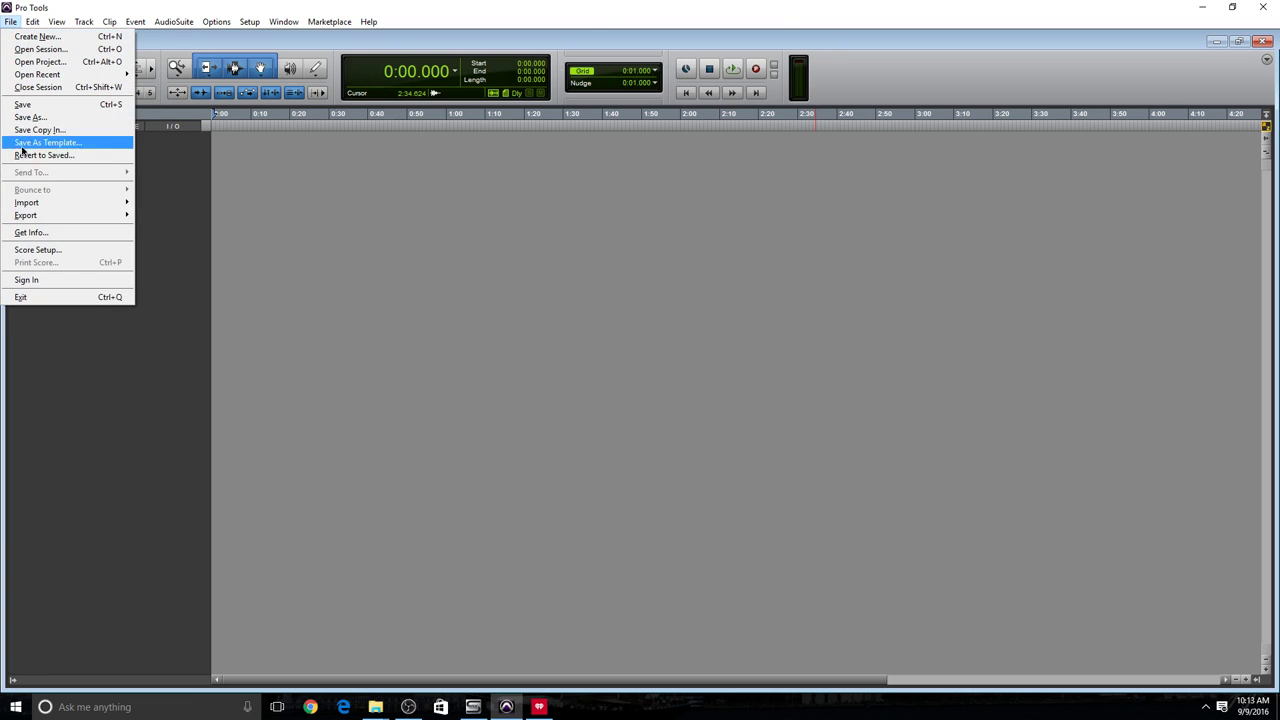
mouse_move(30, 205)
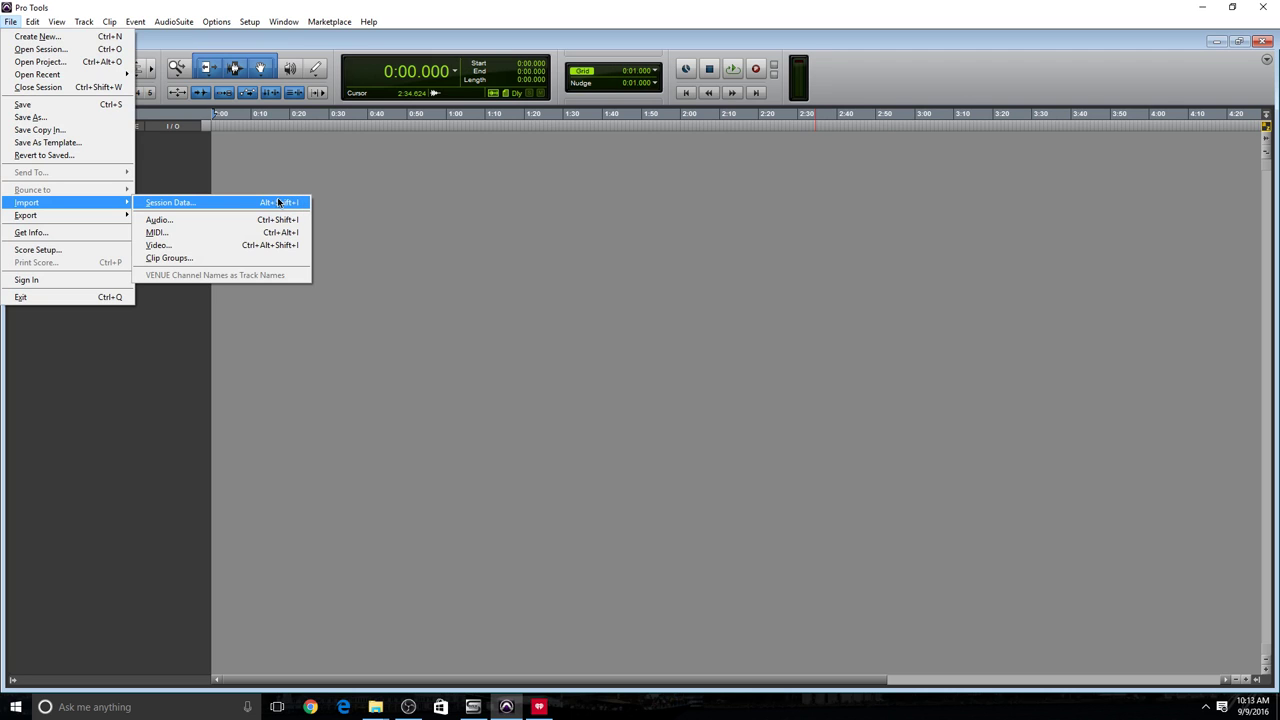
left_click(459, 247)
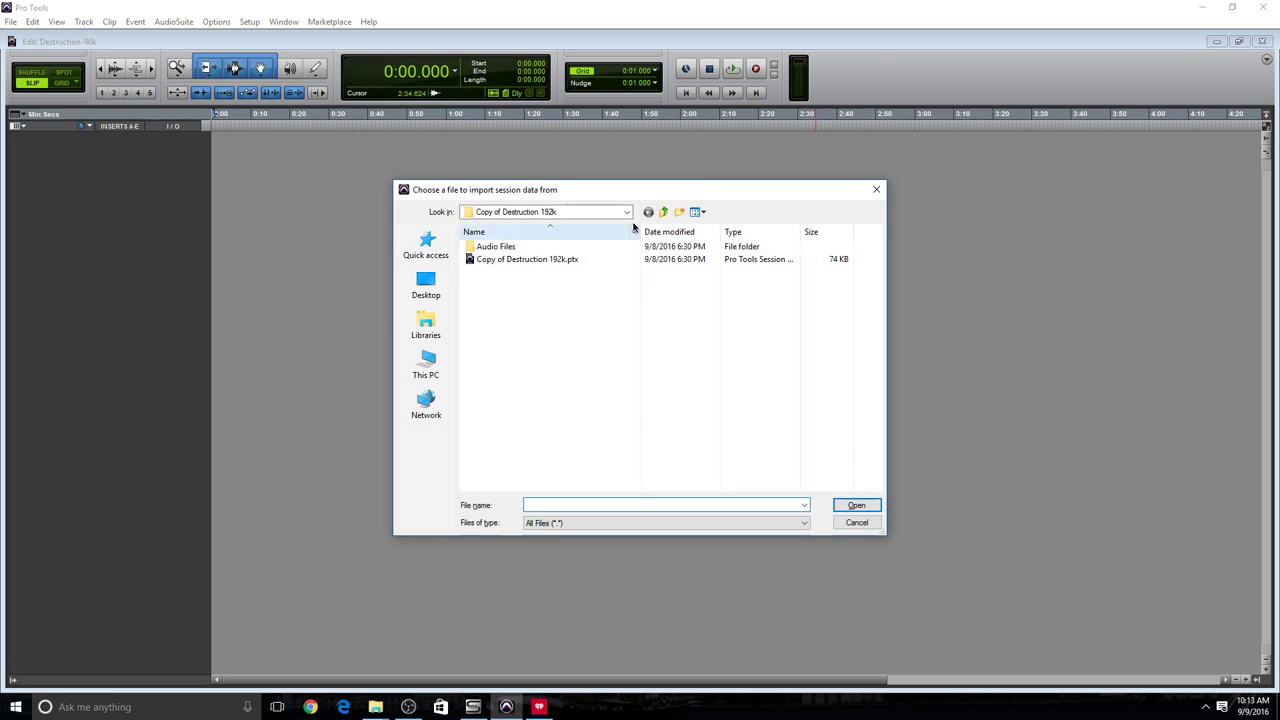
double_click(495, 259)
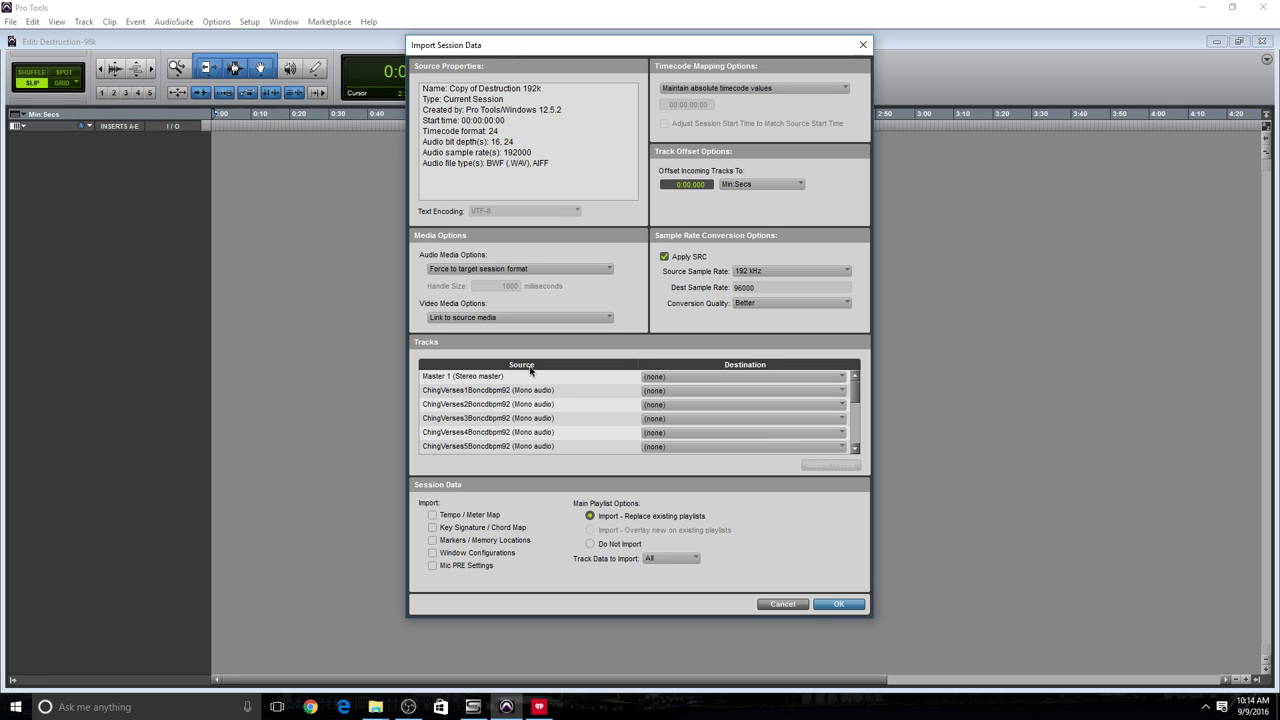
Set every source track to import as a New Track
left_click(568, 376)
key("ctrl+a")
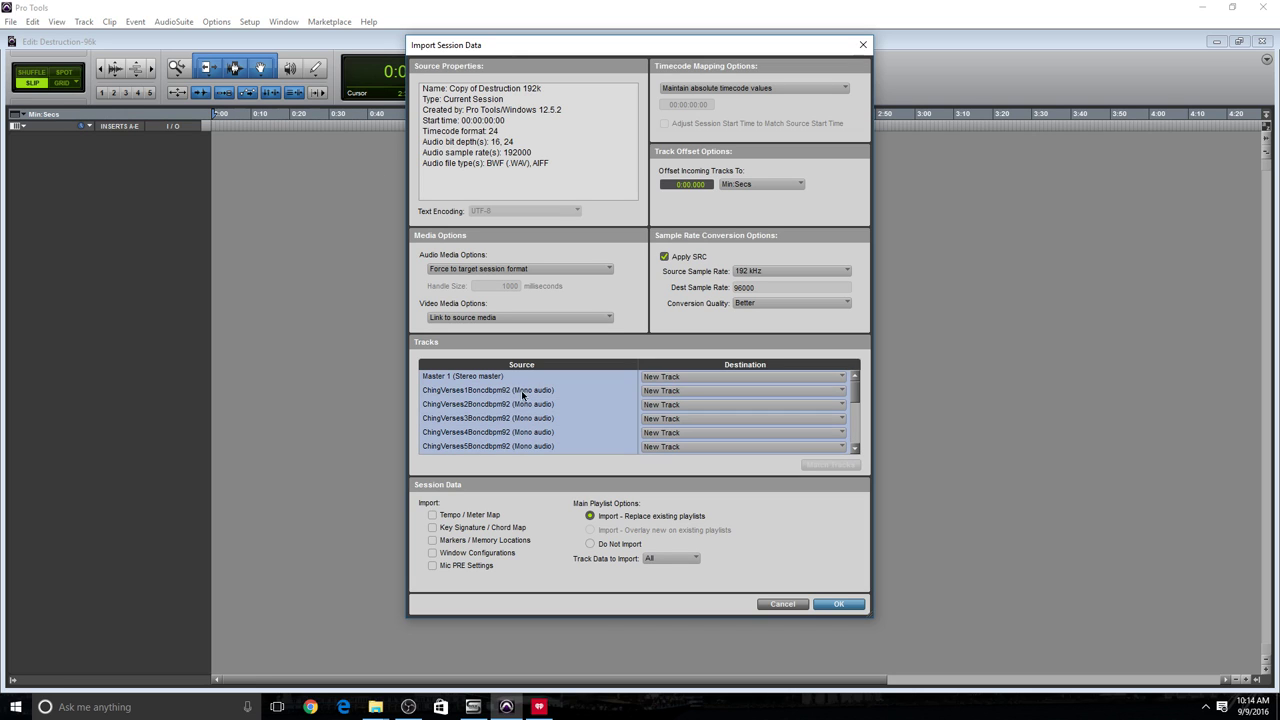
left_click(527, 393)
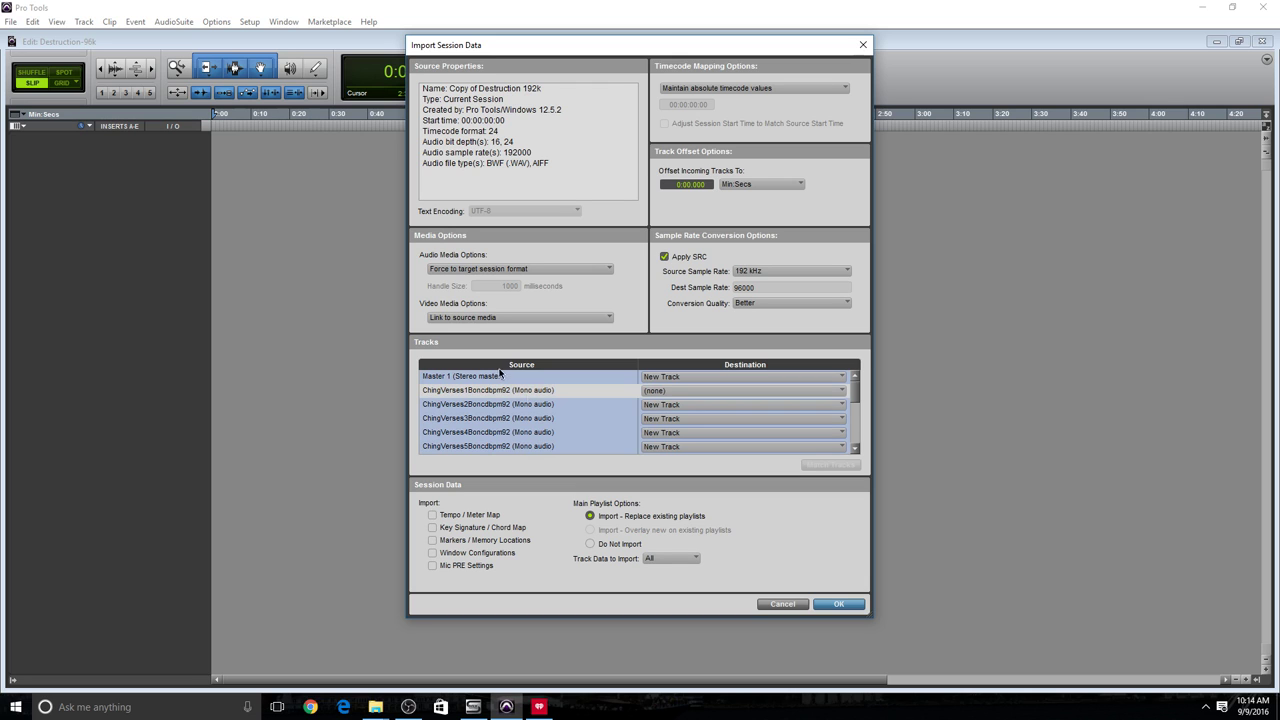
left_click(497, 379)
scroll(510, 430, "down", 3)
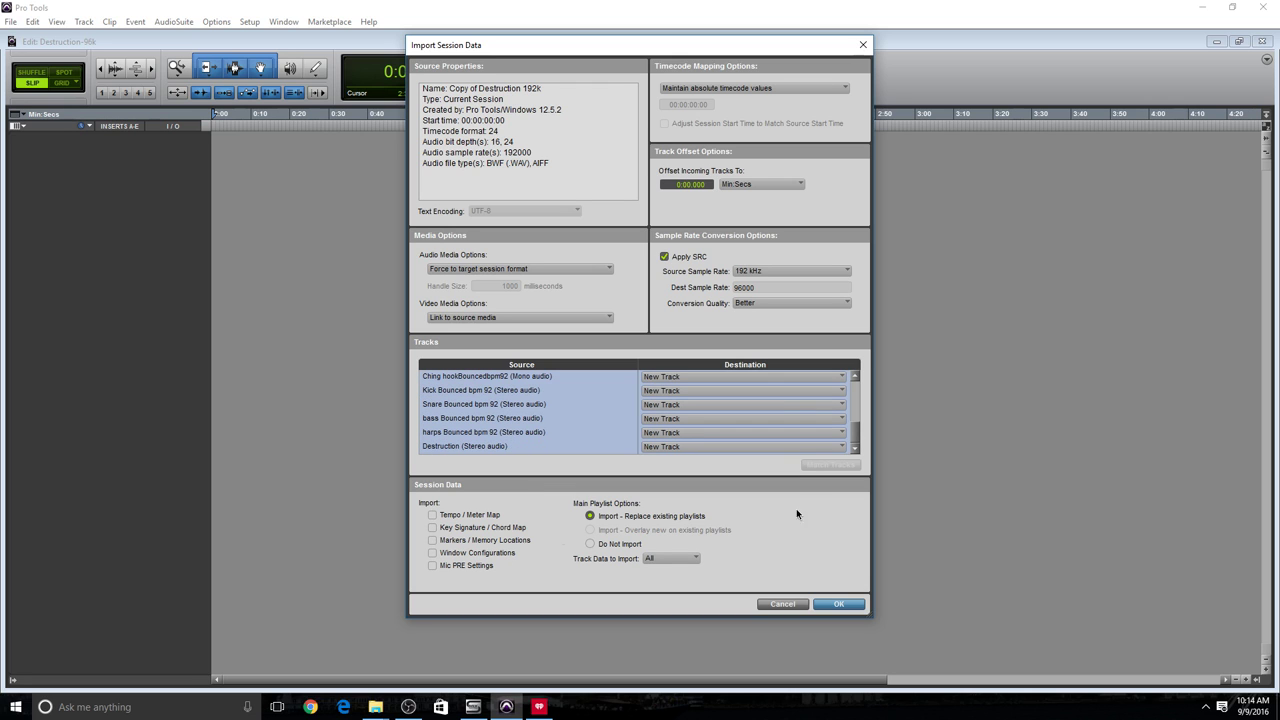
left_click_drag(852, 441, 853, 380)
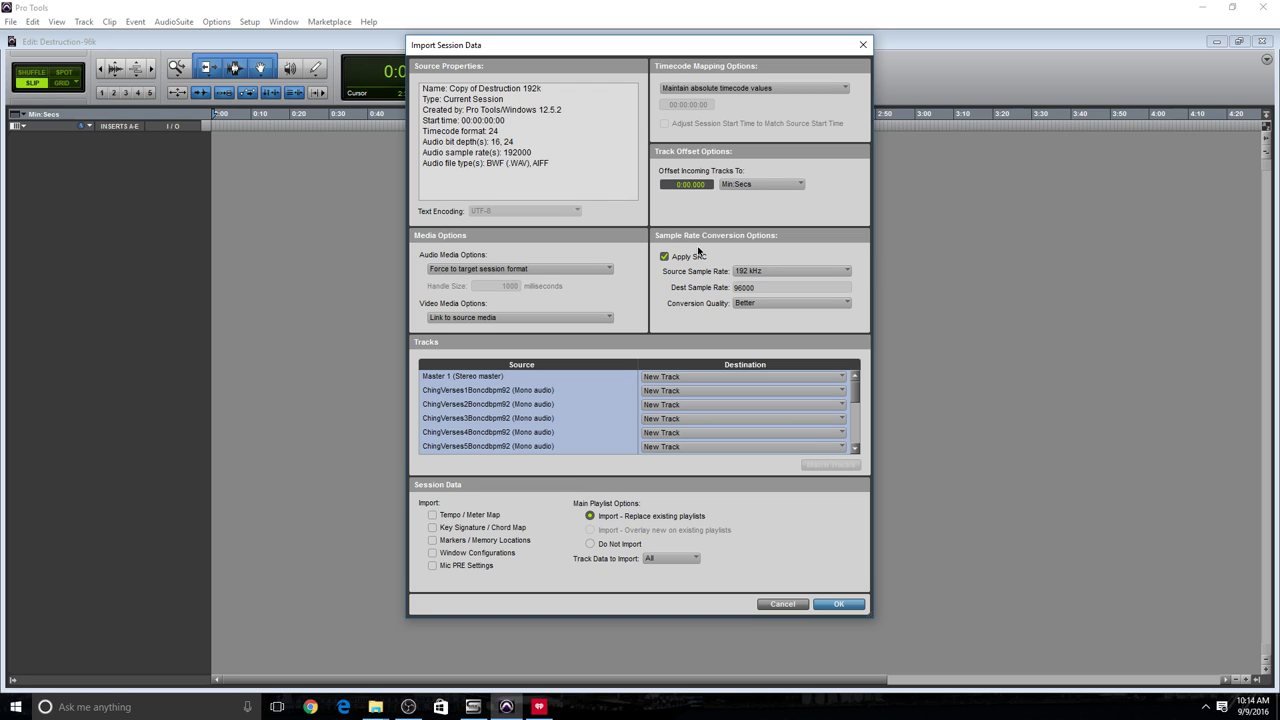
Choose Tweak Head (Slowest) conversion quality and confirm the import
left_click(756, 305)
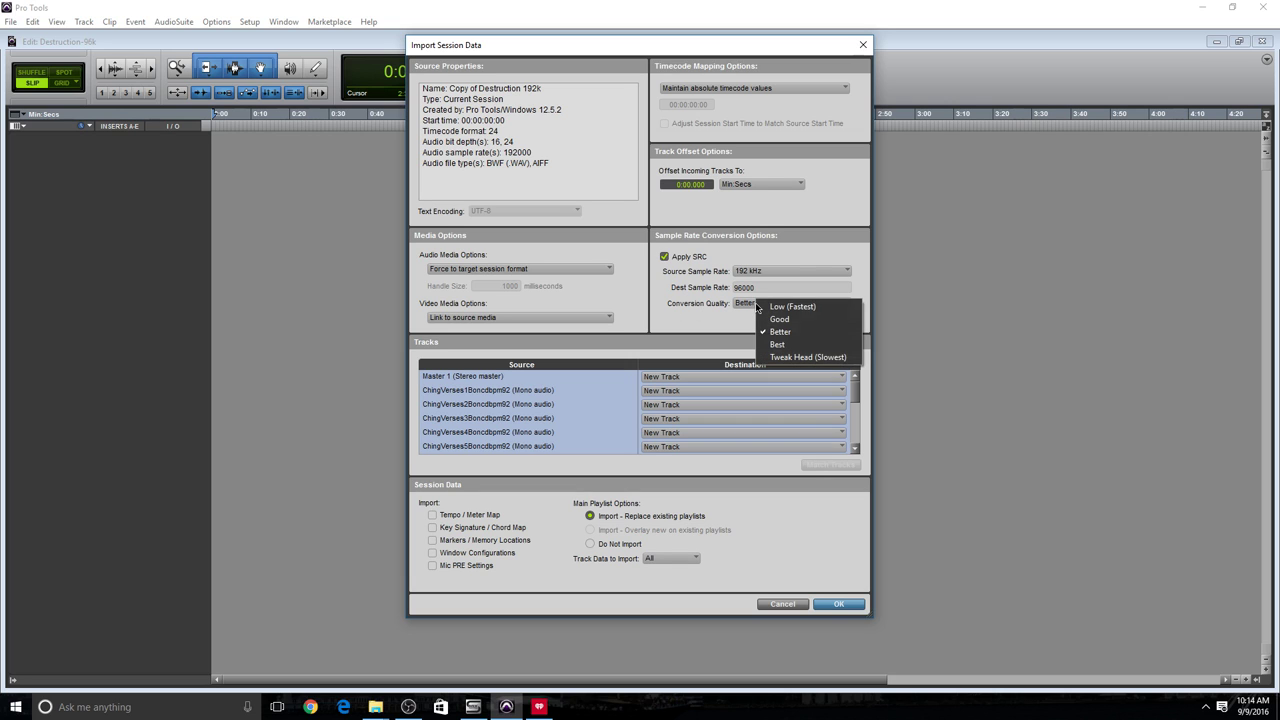
left_click(840, 358)
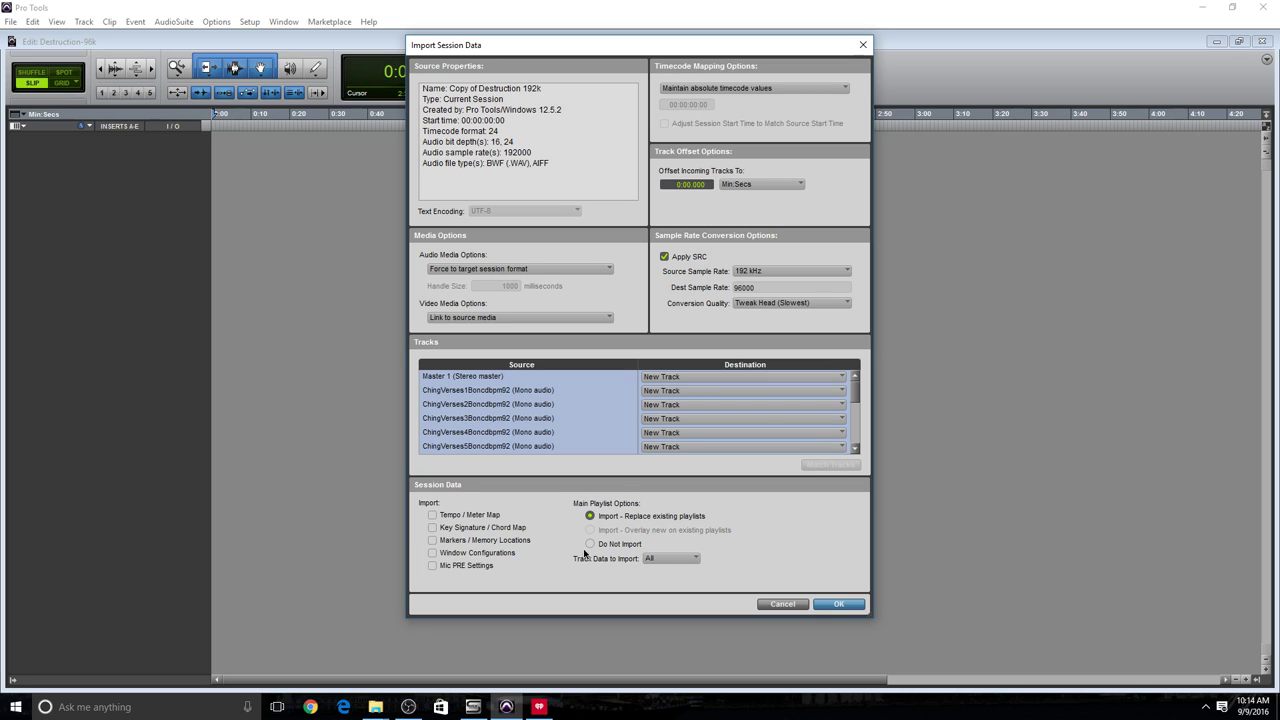
left_click(839, 604)
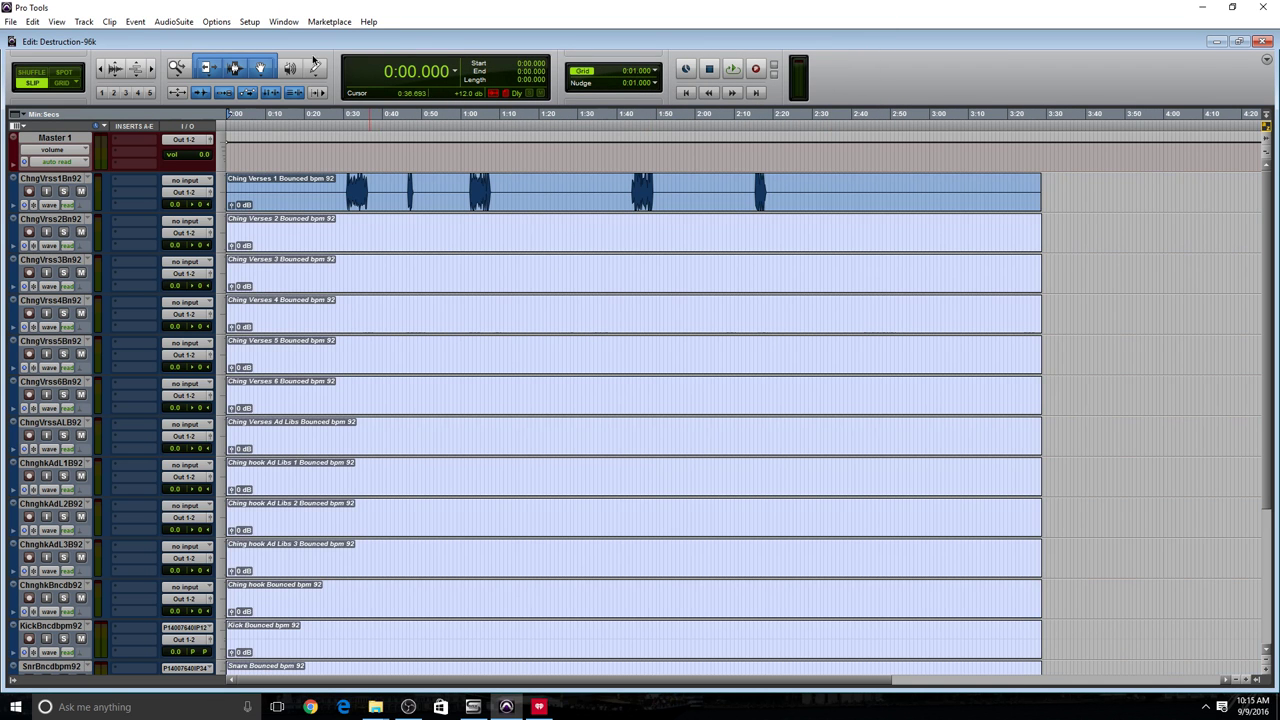
Open the Task Manager and move it to the top-right of the screen
left_click(282, 22)
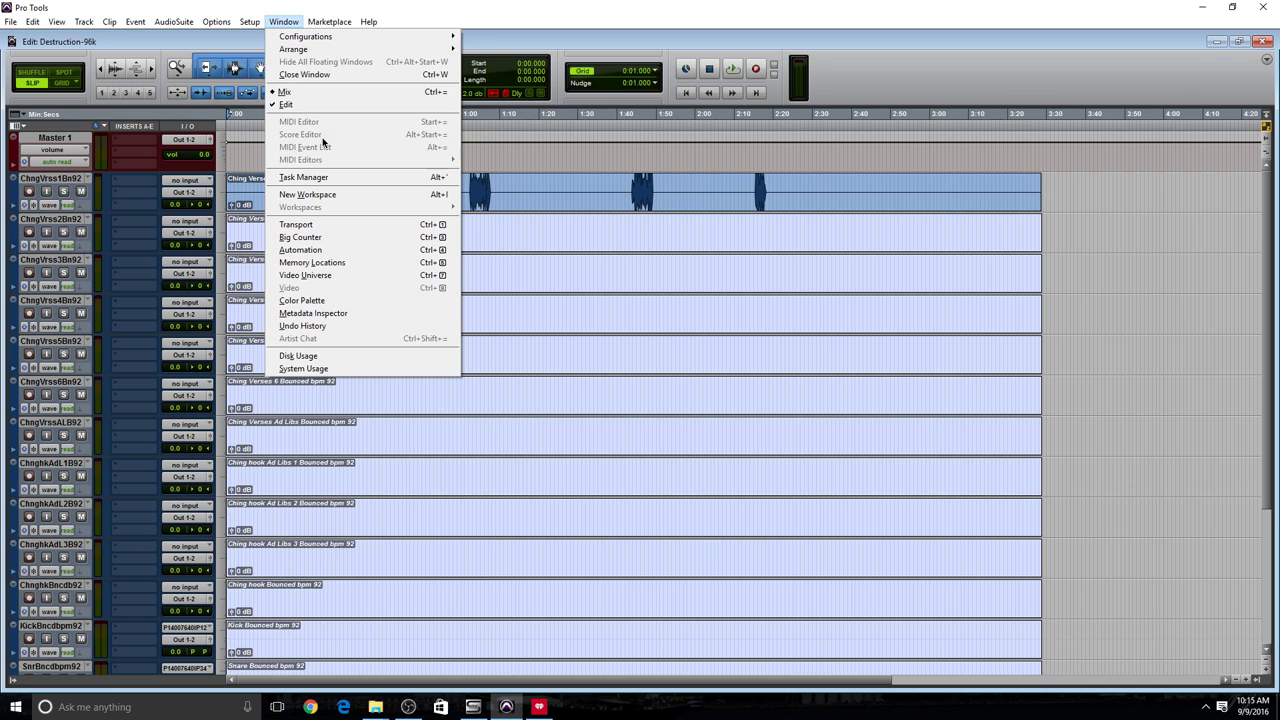
left_click(329, 177)
left_click_drag(251, 52, 885, 76)
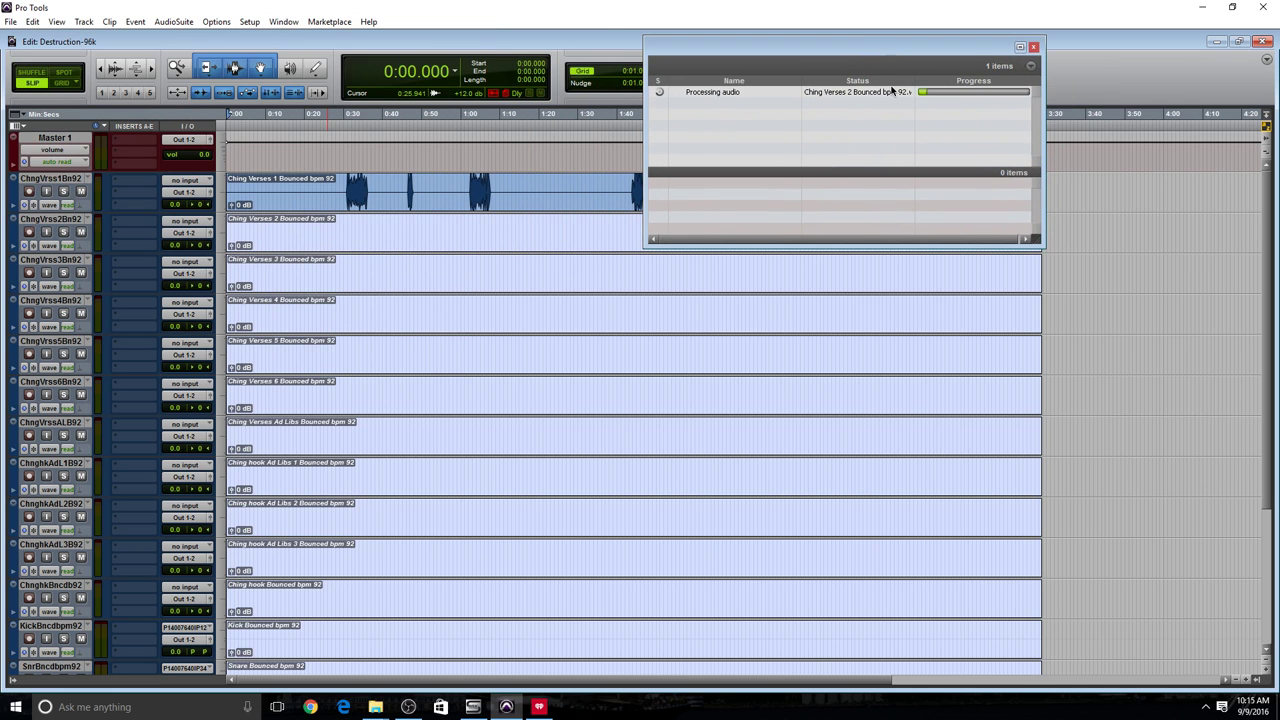